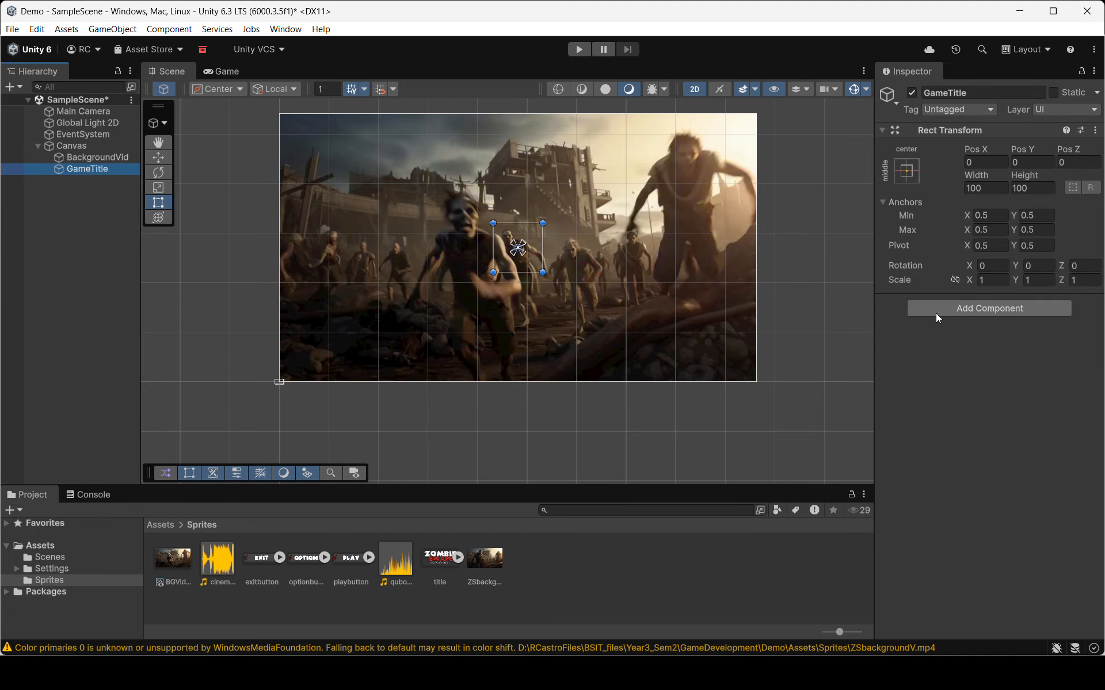
Add an Image component to GameTitle and assign the title sprite as its source image.
left_click(933, 312)
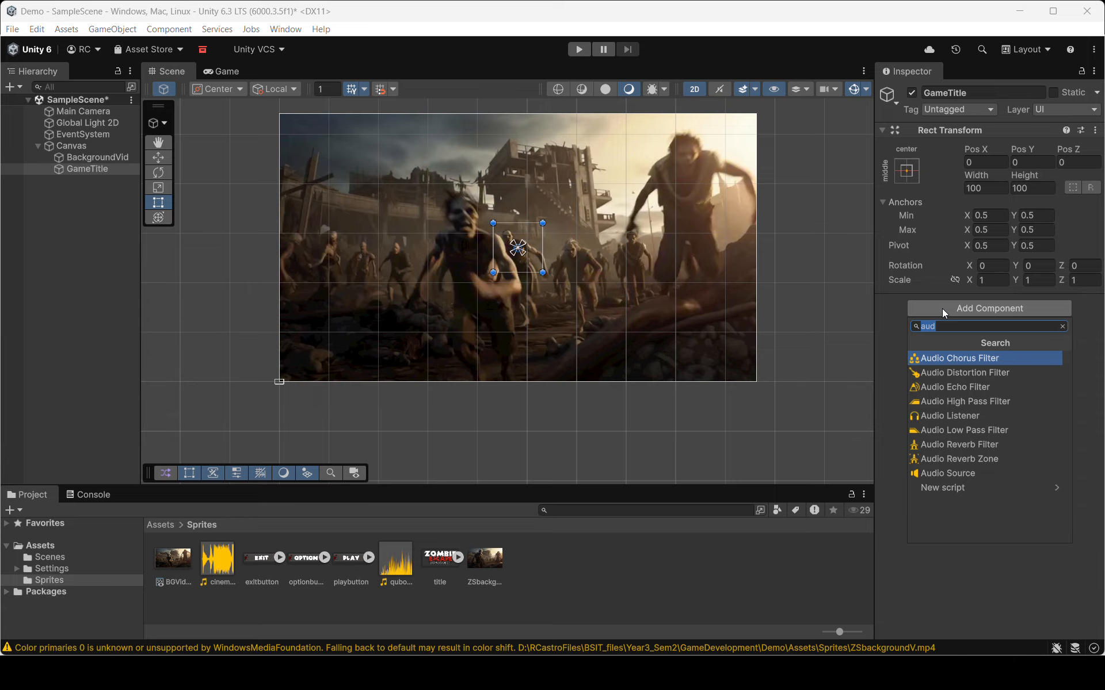
key("BackSpace")
type("Ima")
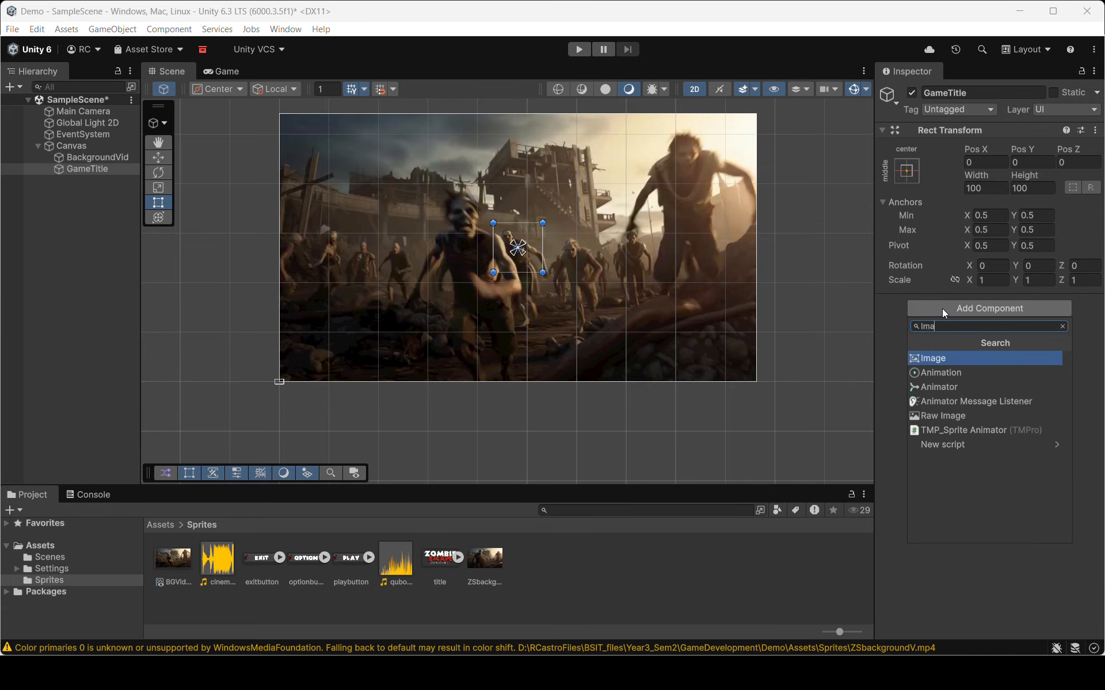
left_click(936, 358)
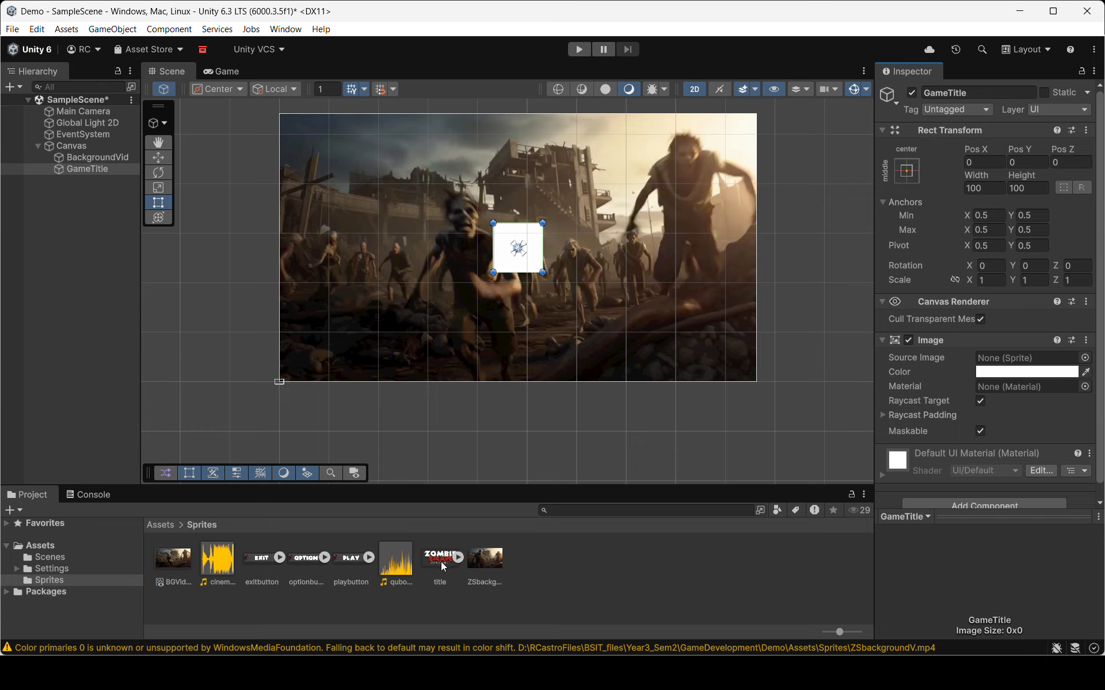
left_click_drag(444, 566, 989, 363)
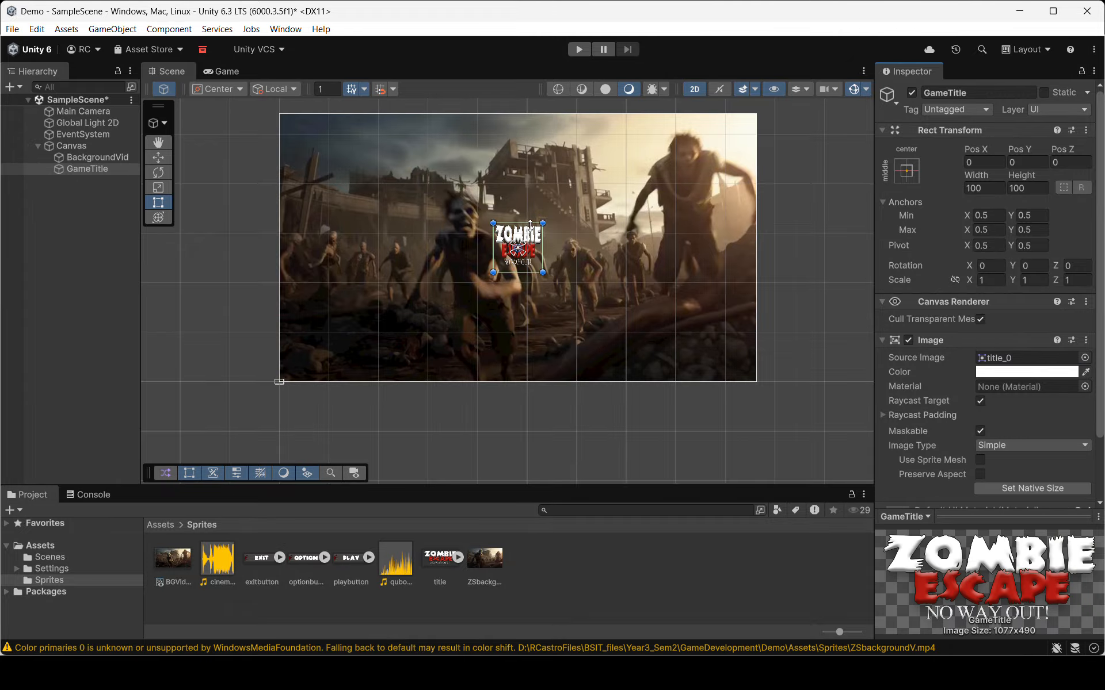
Enable Preserve Aspect on the title image, enlarge it to about 371 × 211, and center it horizontally in the canvas's upper half.
left_click_drag(493, 272, 433, 291)
scroll(1004, 426, "down", 1)
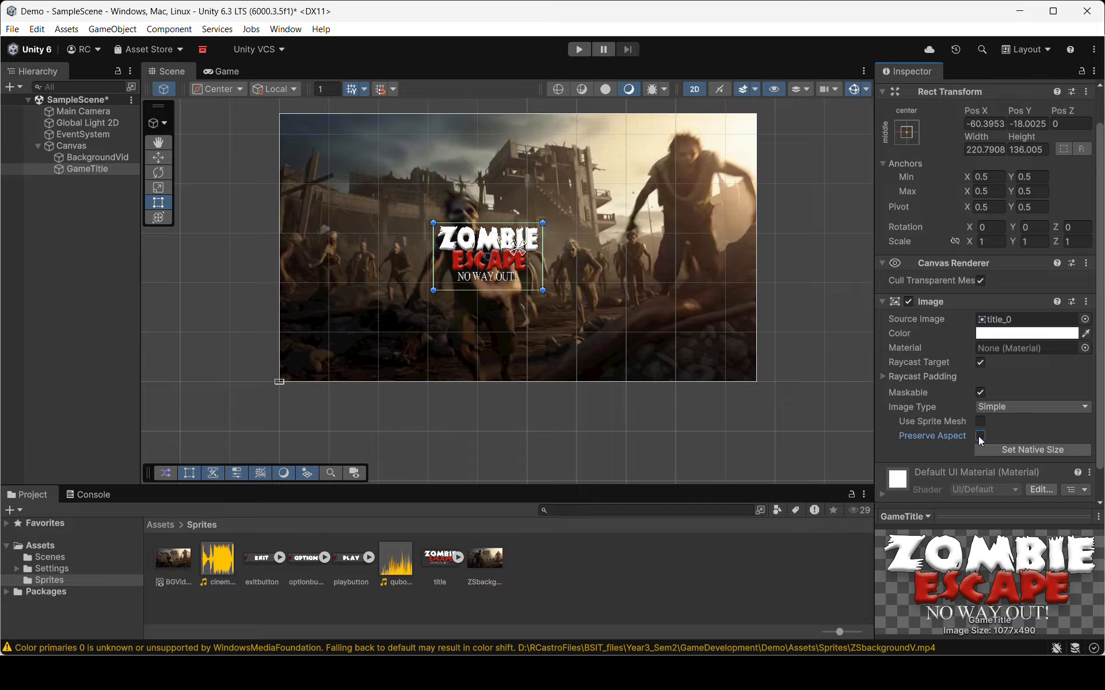
left_click(980, 436)
left_click_drag(542, 291, 532, 196)
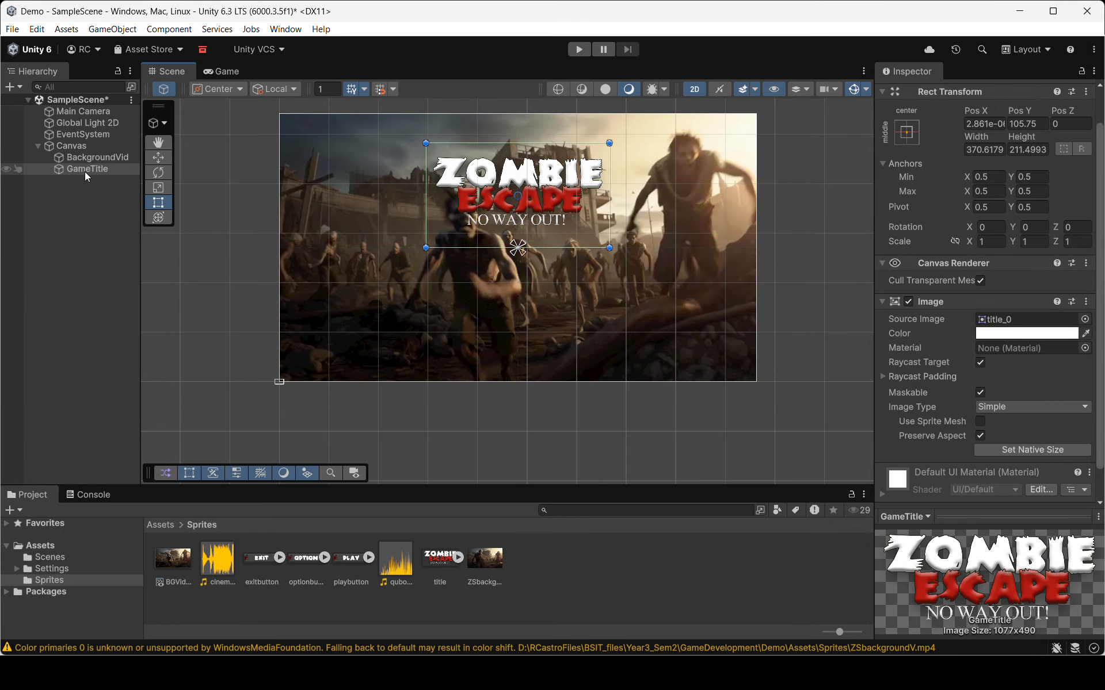
left_click(75, 183)
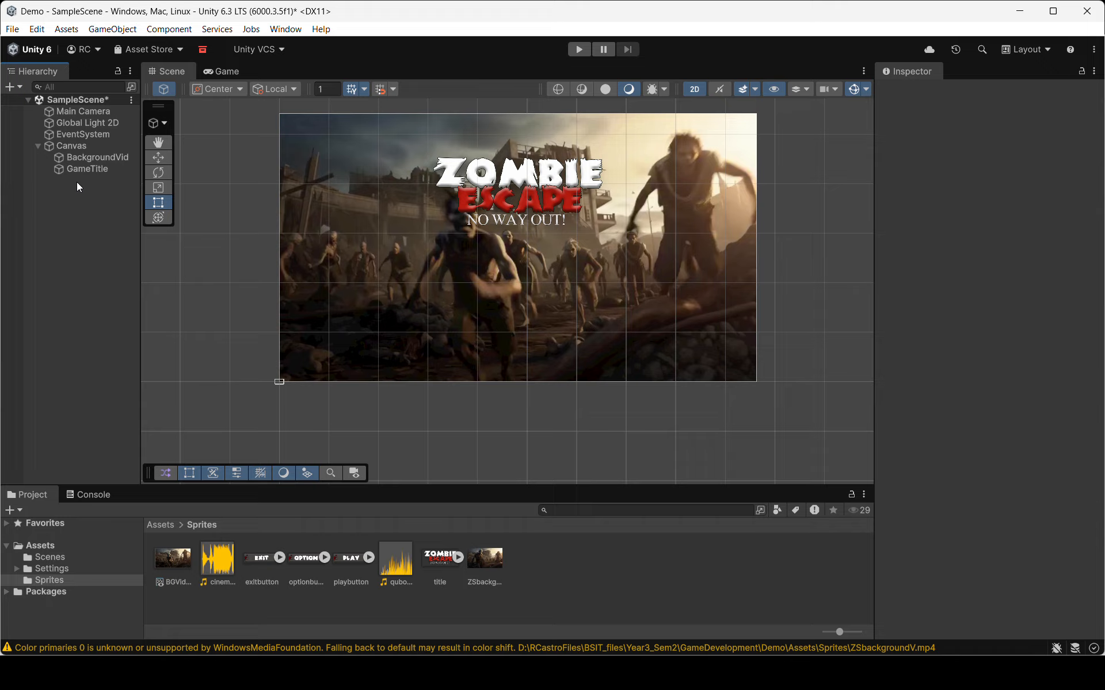
Create an empty child object named Buttons under Canvas.
left_click(75, 147)
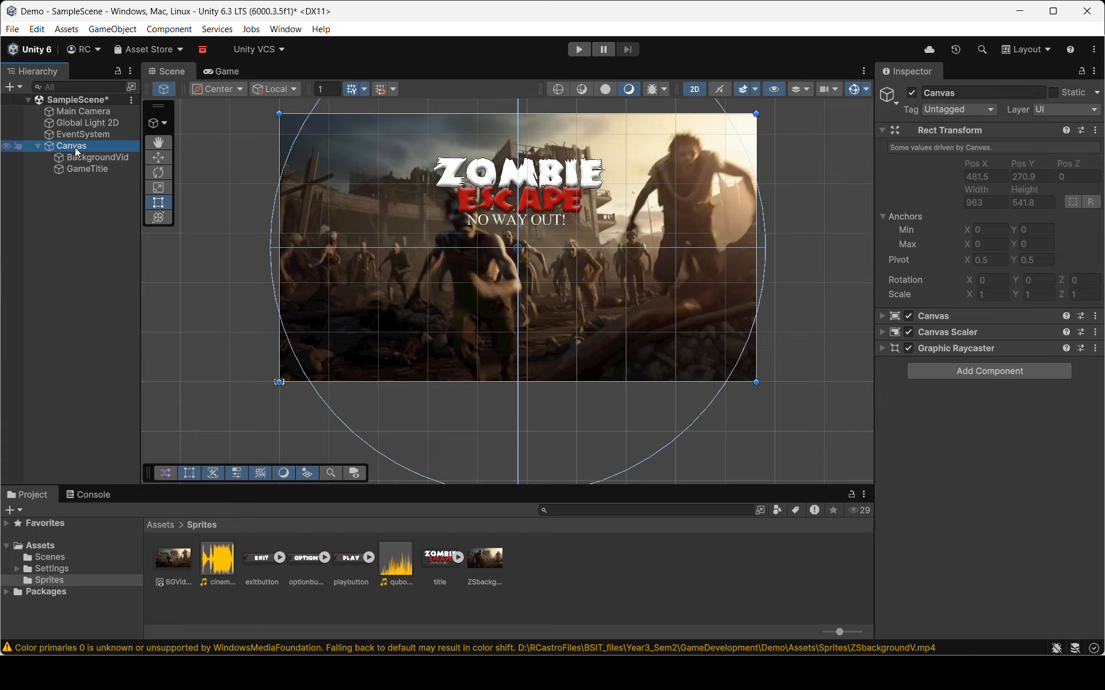
right_click(75, 147)
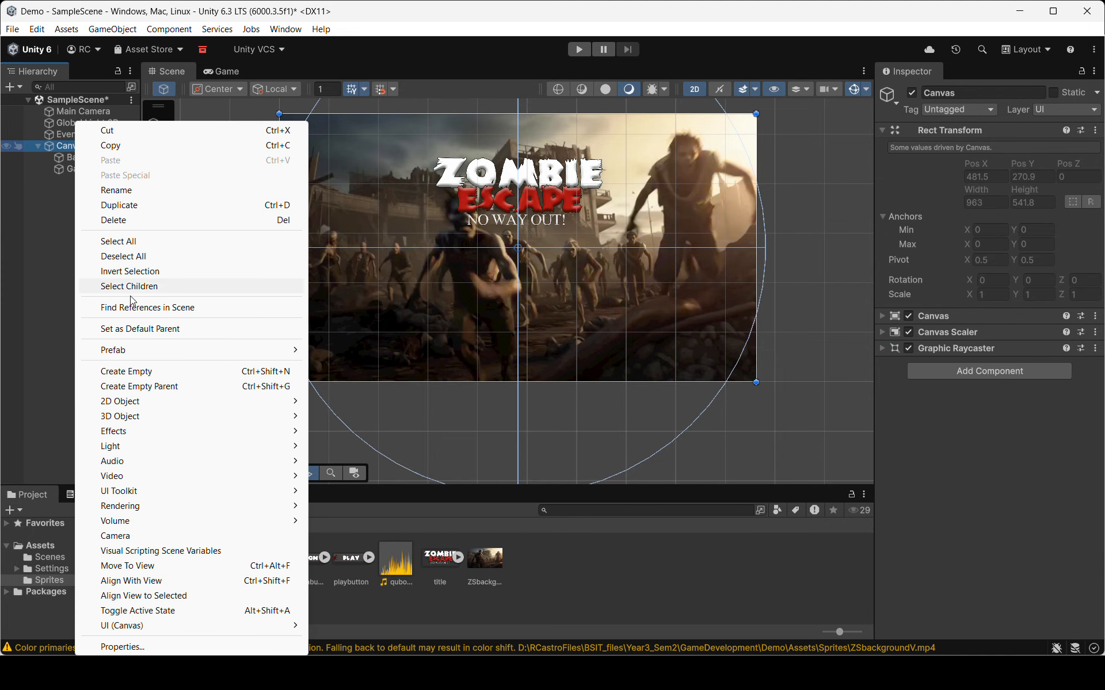
left_click(119, 373)
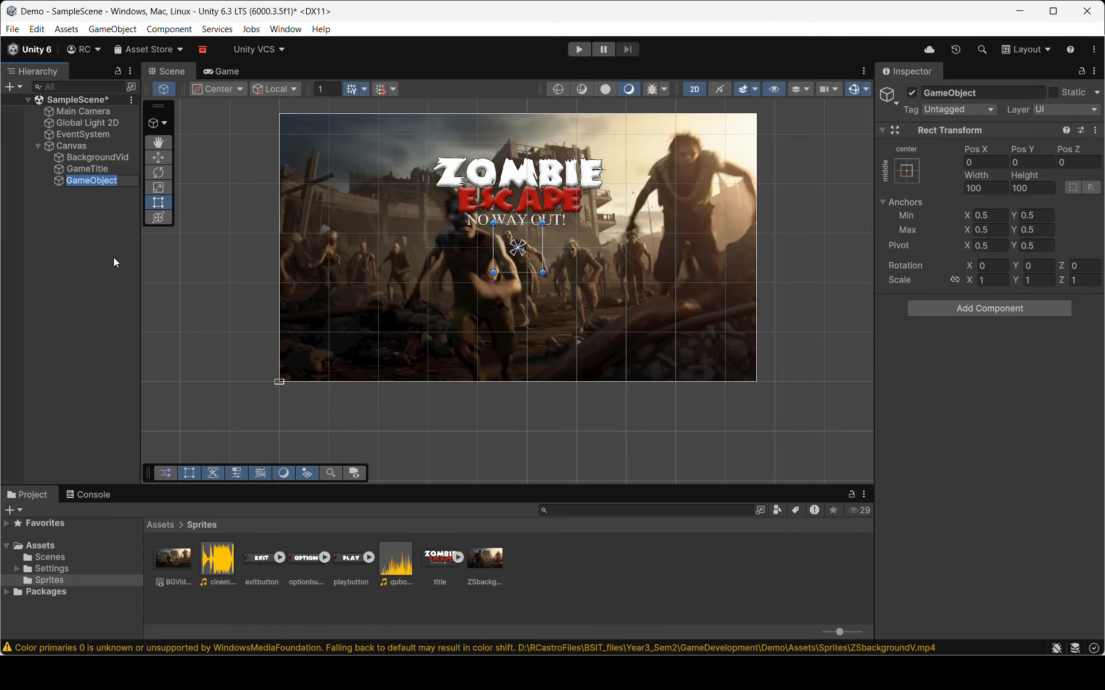
type("Buttons")
key("Return")
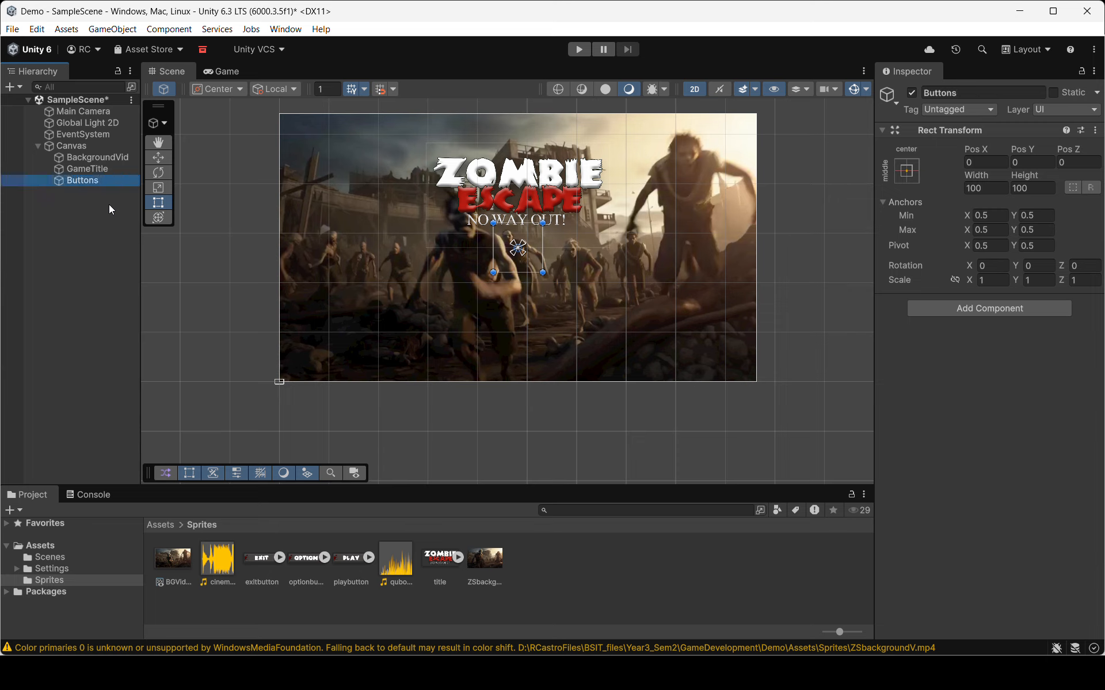
left_click(65, 206)
left_click(88, 182)
left_click(64, 196)
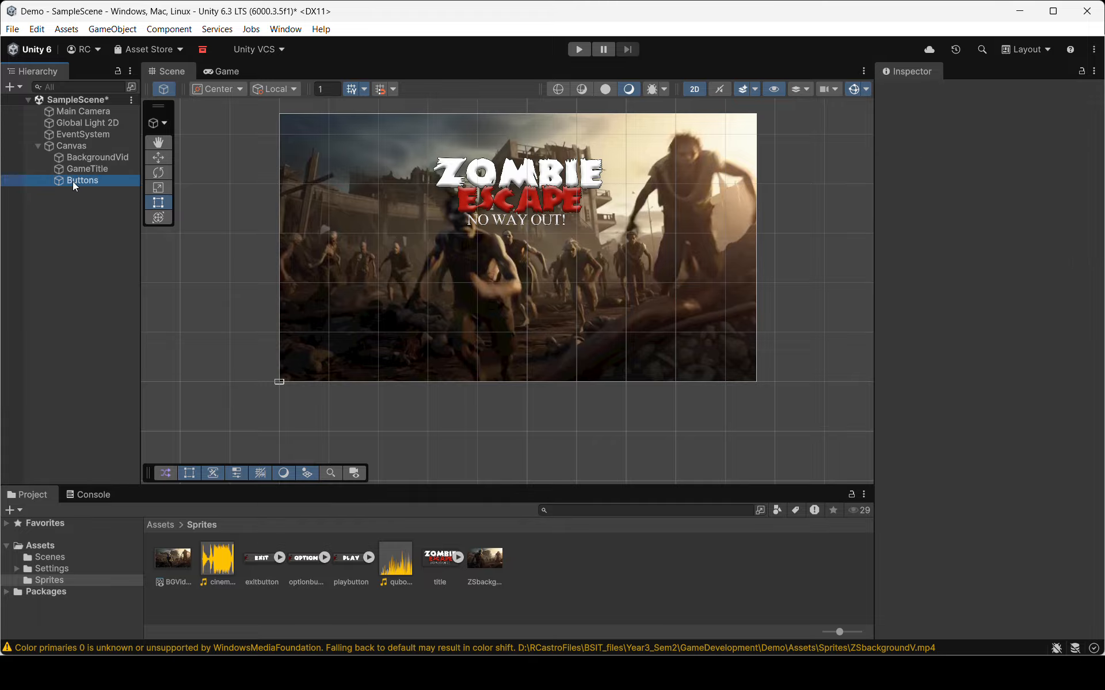
Create an empty child object named PlayBTN under Buttons.
left_click(73, 181)
right_click(93, 181)
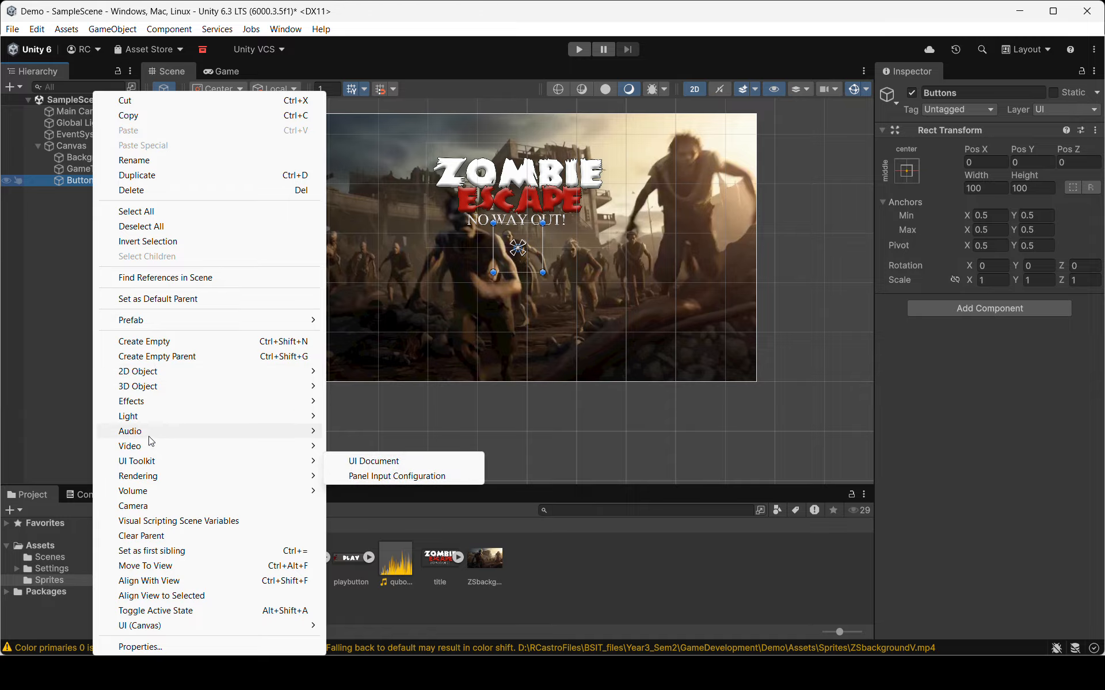
left_click(147, 342)
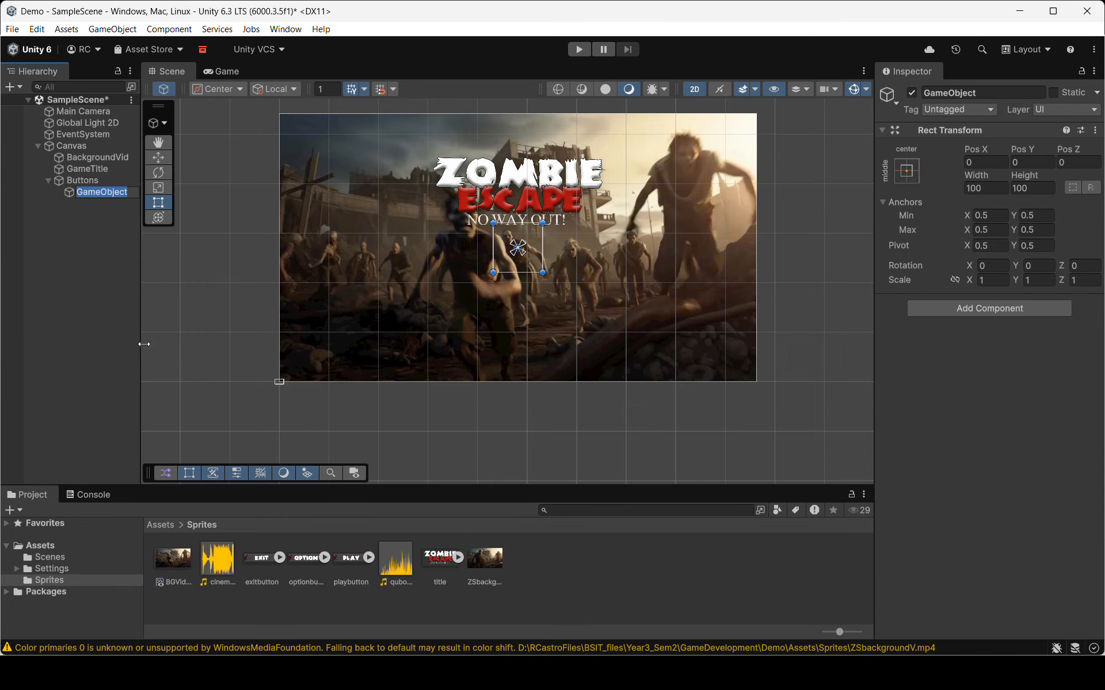
key("BackSpace")
type("Pa")
key("BackSpace")
type("layBTN")
key("Return")
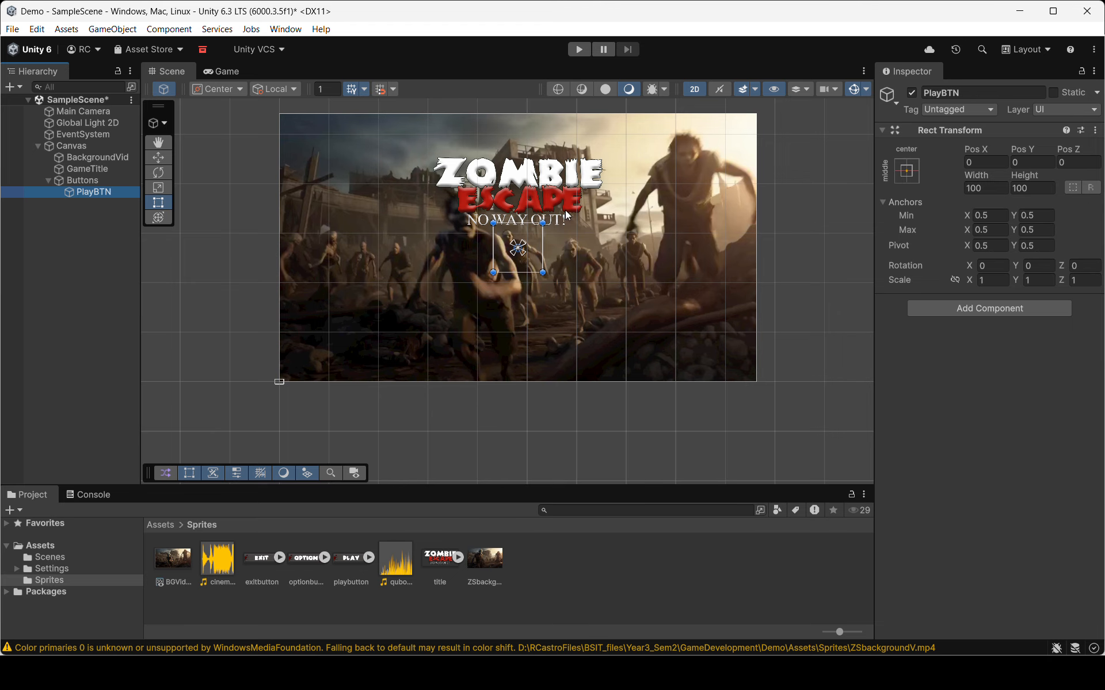
Add an Image component to PlayBTN and assign the playbutton sprite as its source image.
left_click(952, 308)
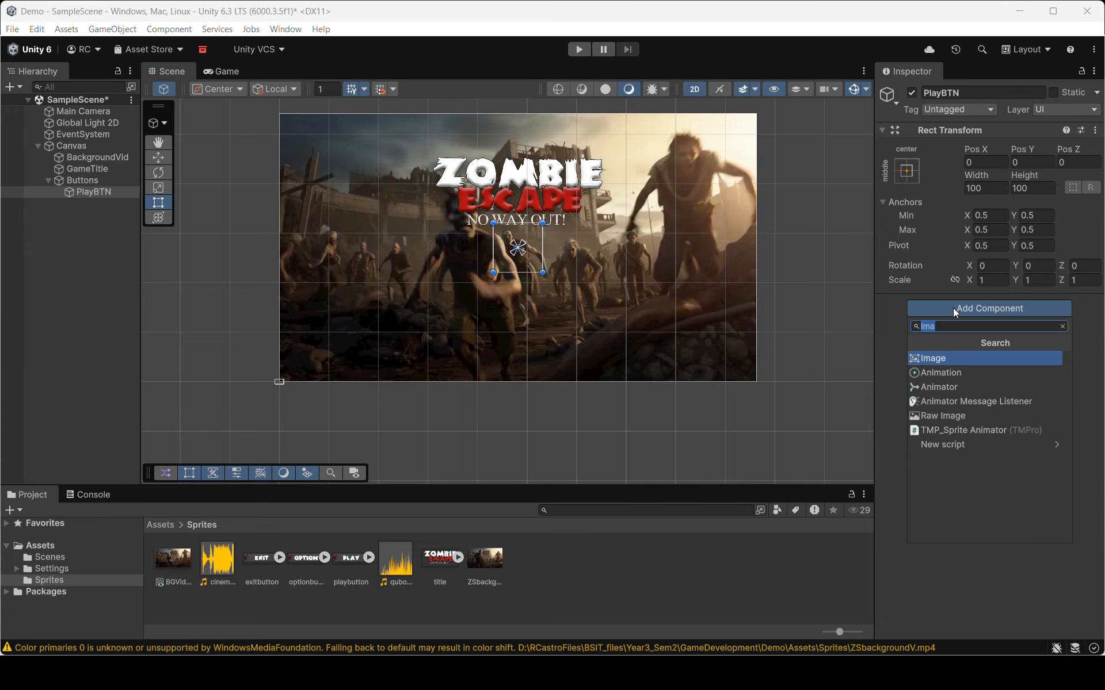
left_click(947, 358)
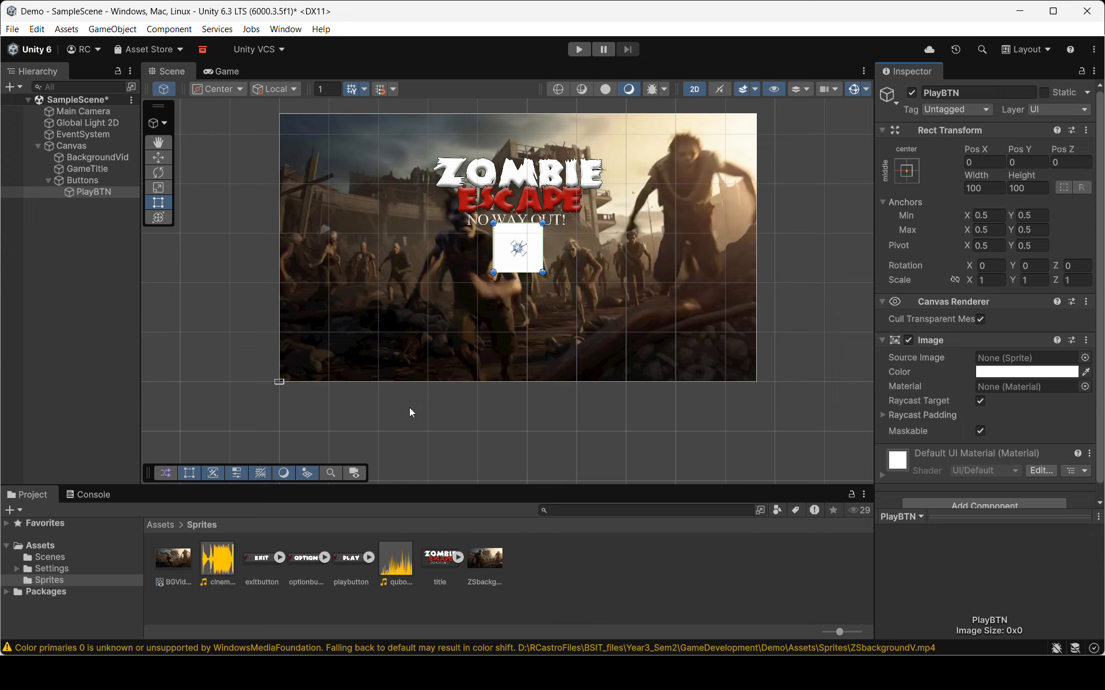
left_click_drag(351, 565, 986, 364)
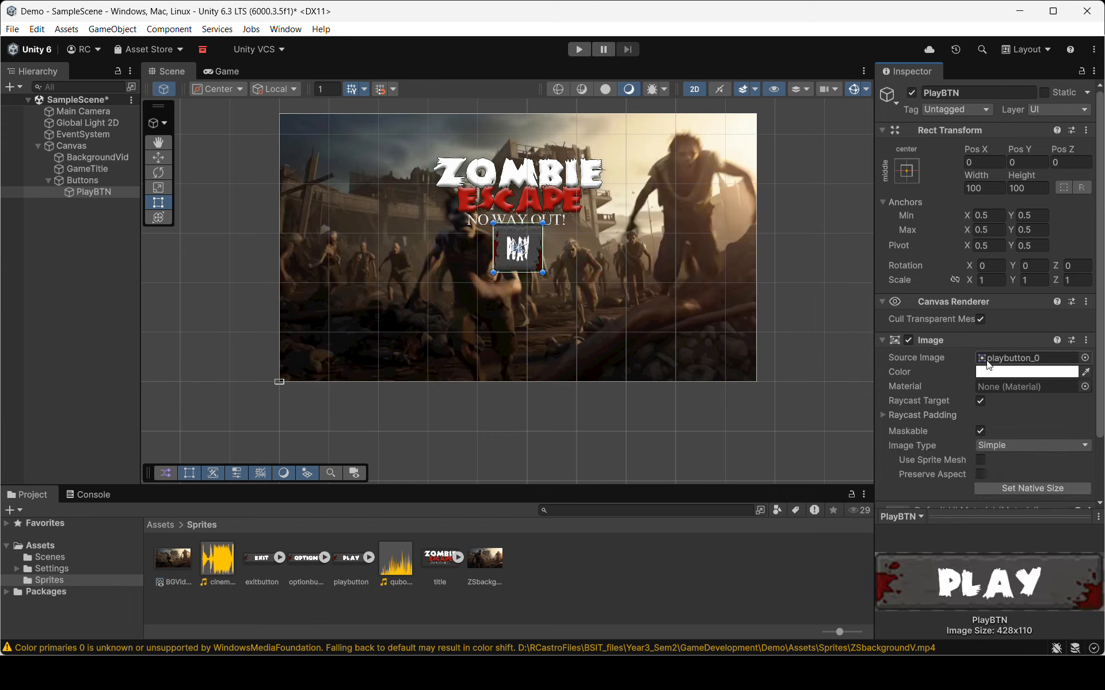
Enable Preserve Aspect on PlayBTN, resize it to about 146 × 40, and place it near X -244, Y -118 in the canvas's lower-left area.
left_click(981, 474)
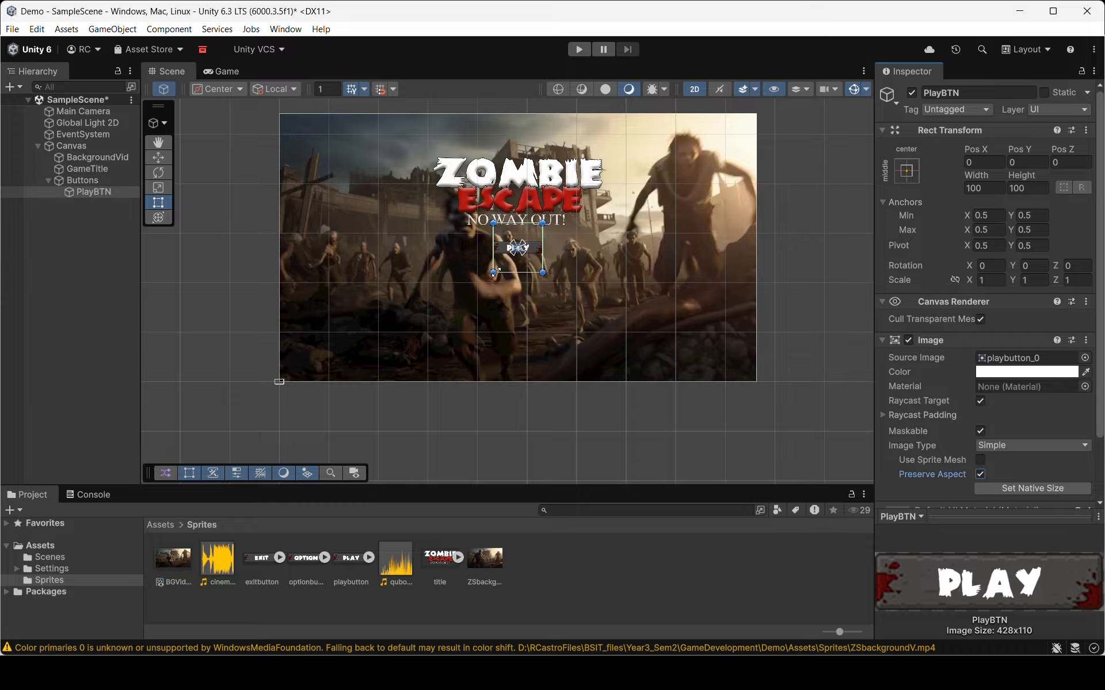
left_click_drag(495, 272, 414, 306)
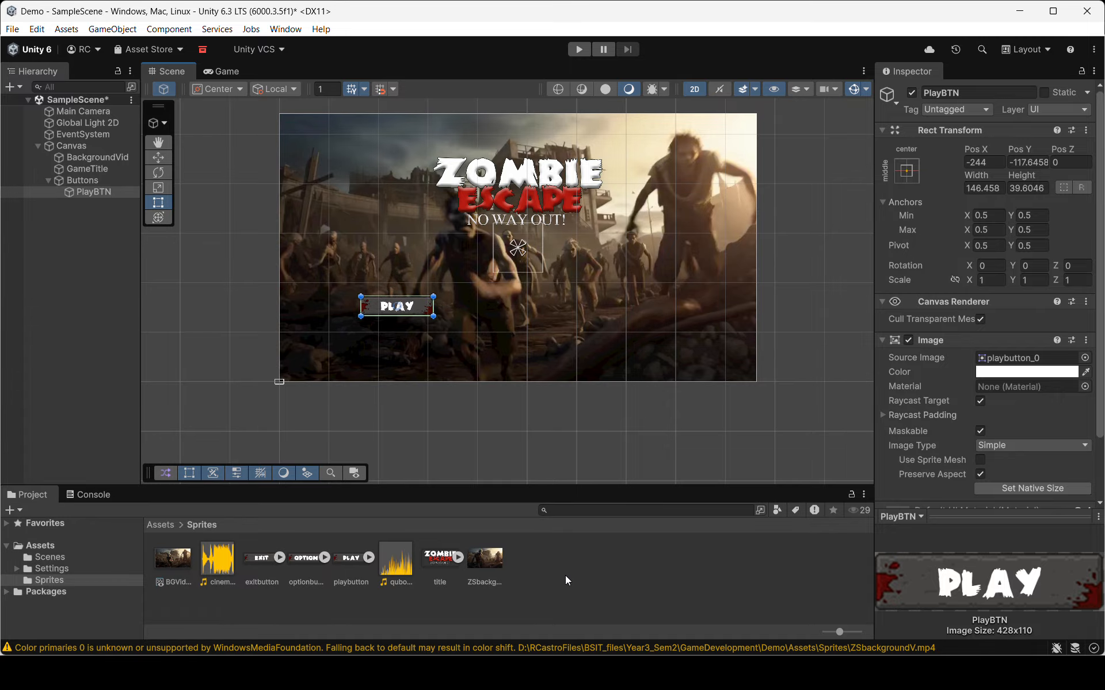
left_click(254, 173)
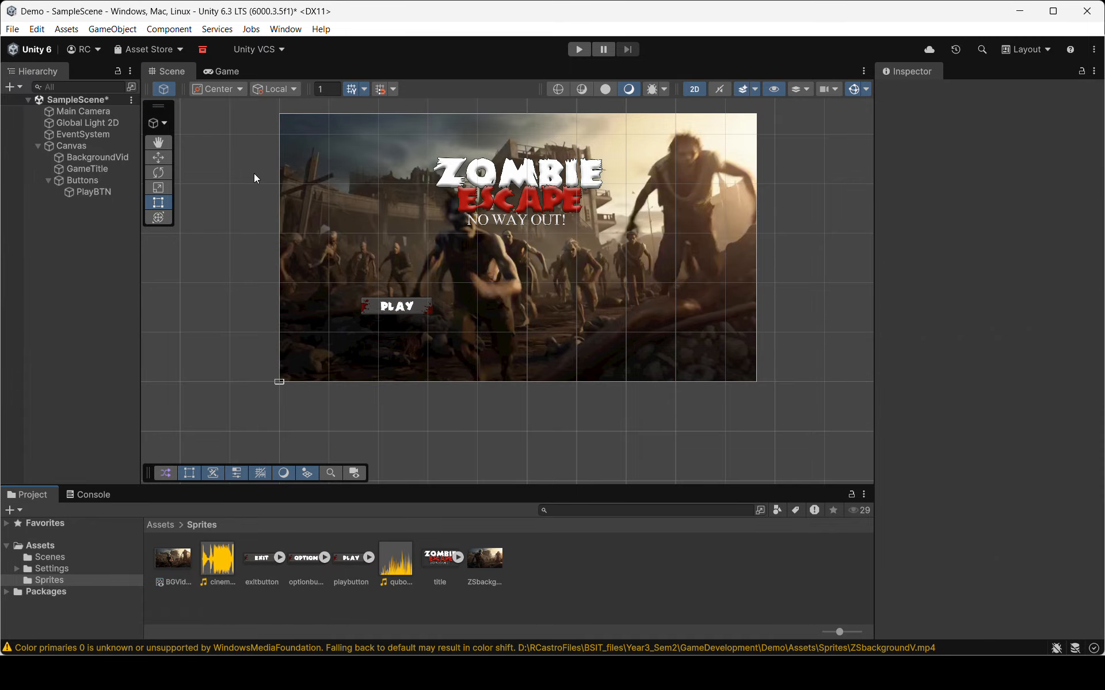
Create a root-level Audio Source named ClickingSound and assign the qubodupRatPain clip as its audio generator.
left_click(48, 181)
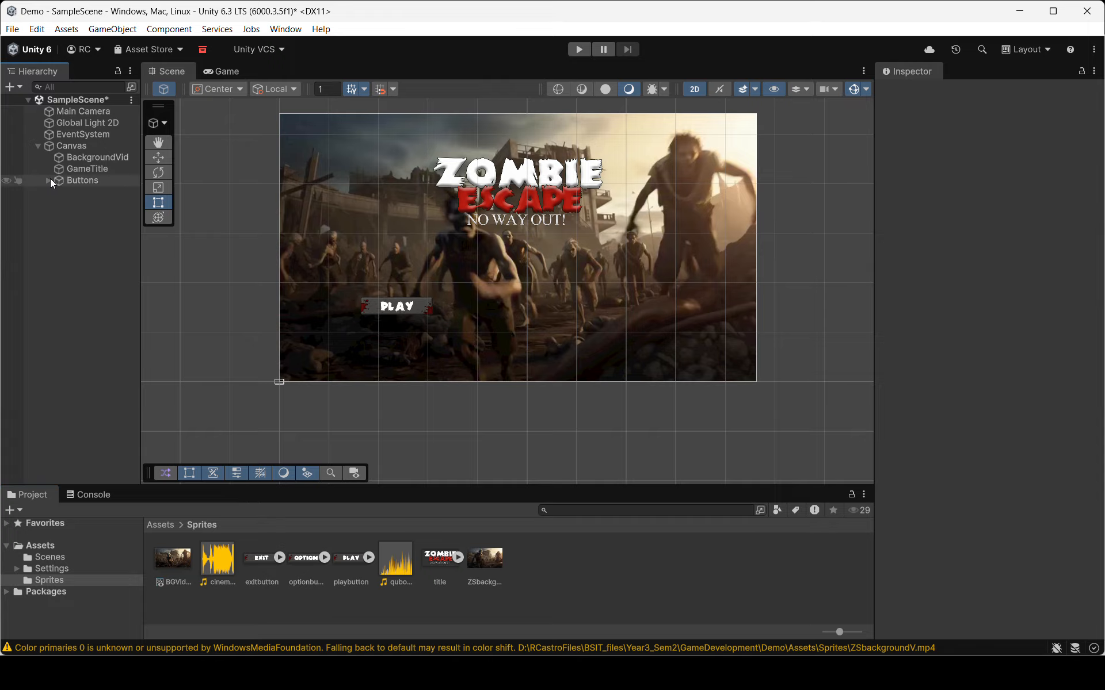
right_click(51, 217)
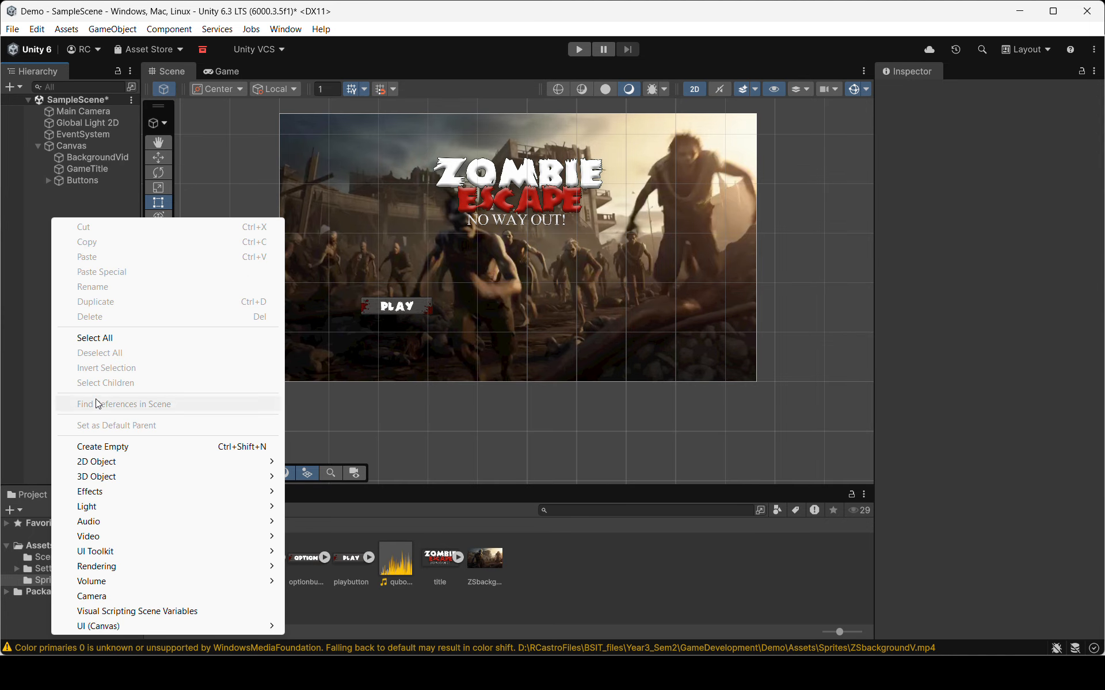
mouse_move(173, 521)
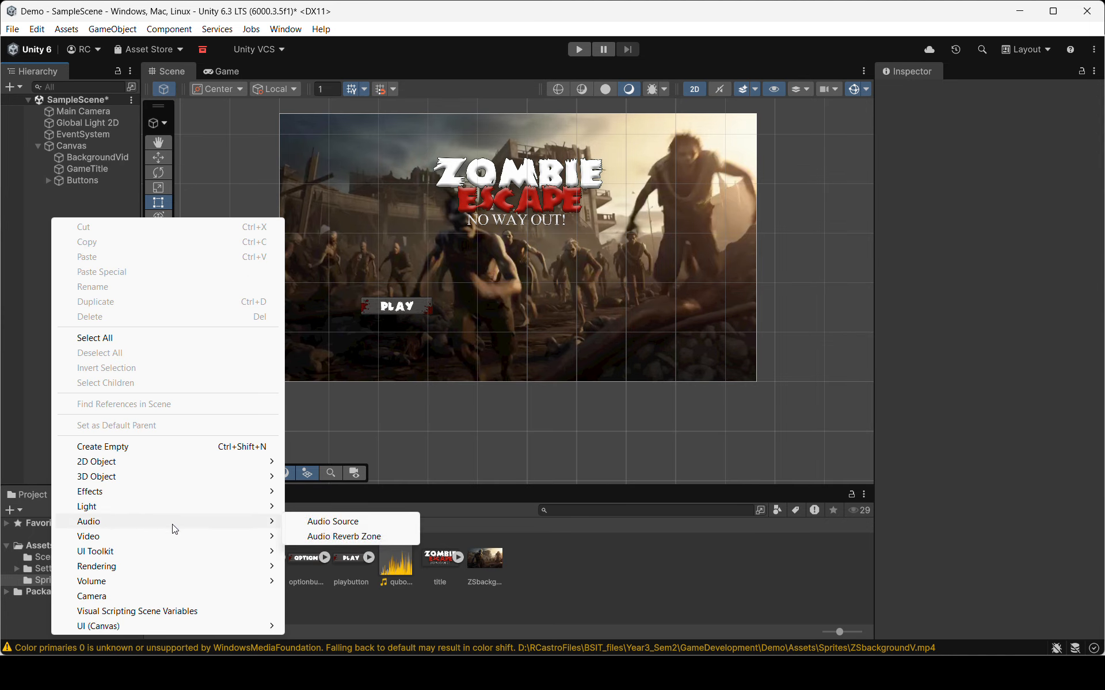
left_click(313, 521)
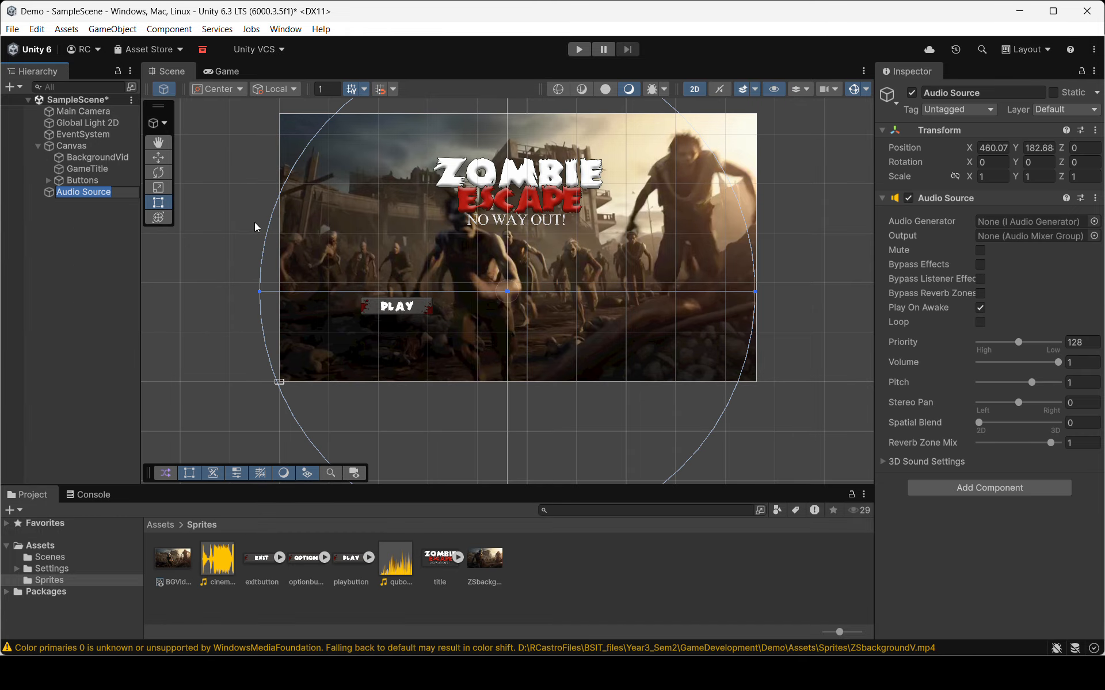
type("ClickingSound")
key("Return")
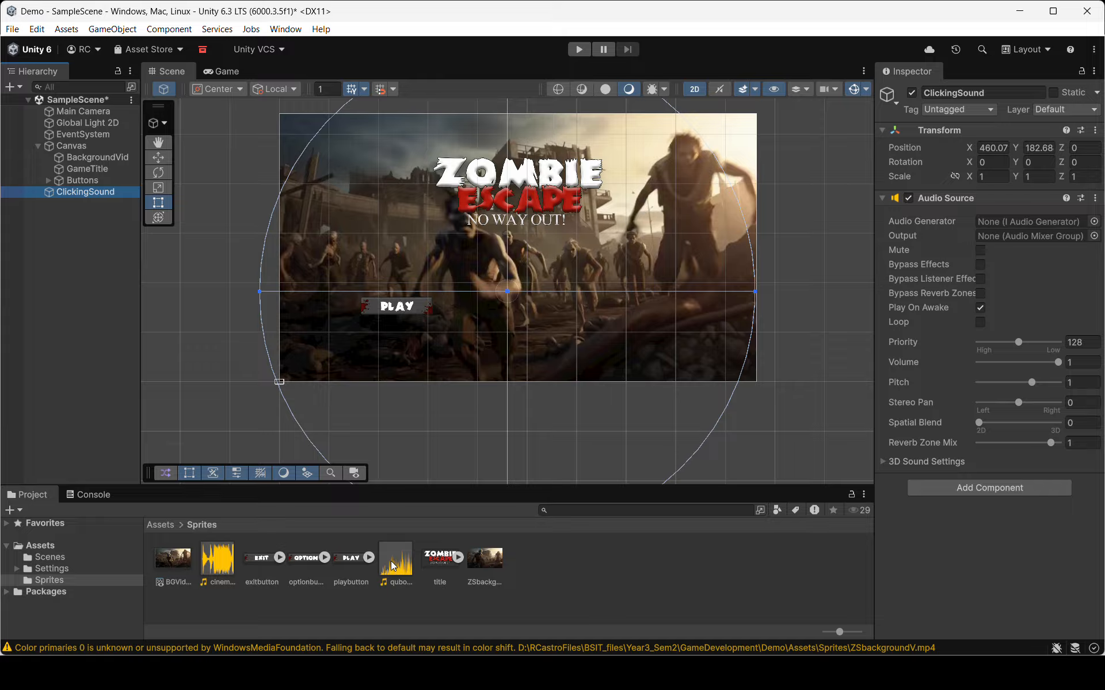
left_click_drag(395, 567, 994, 220)
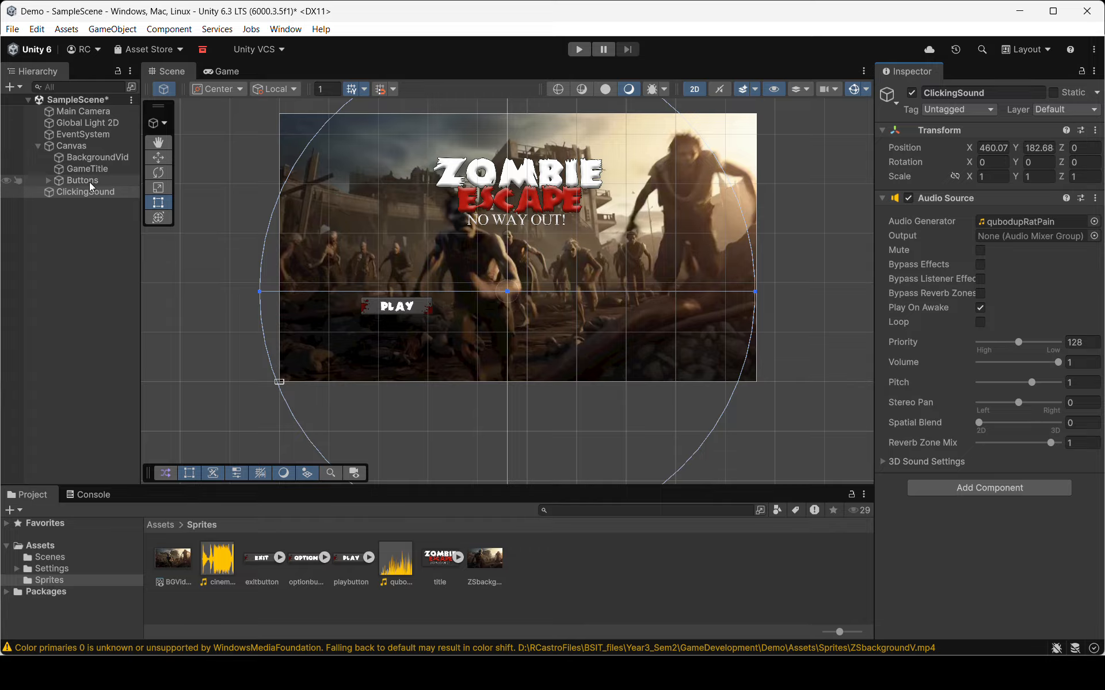
Add a Button component to PlayBTN and bring up its On Click event list.
left_click(49, 181)
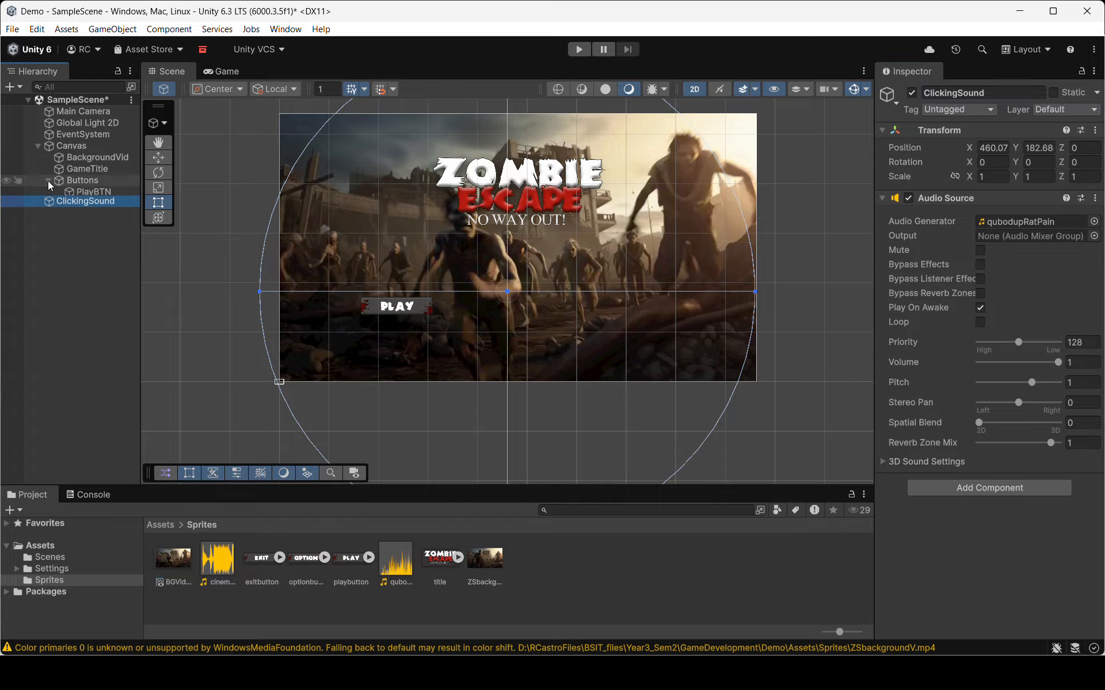
left_click(88, 191)
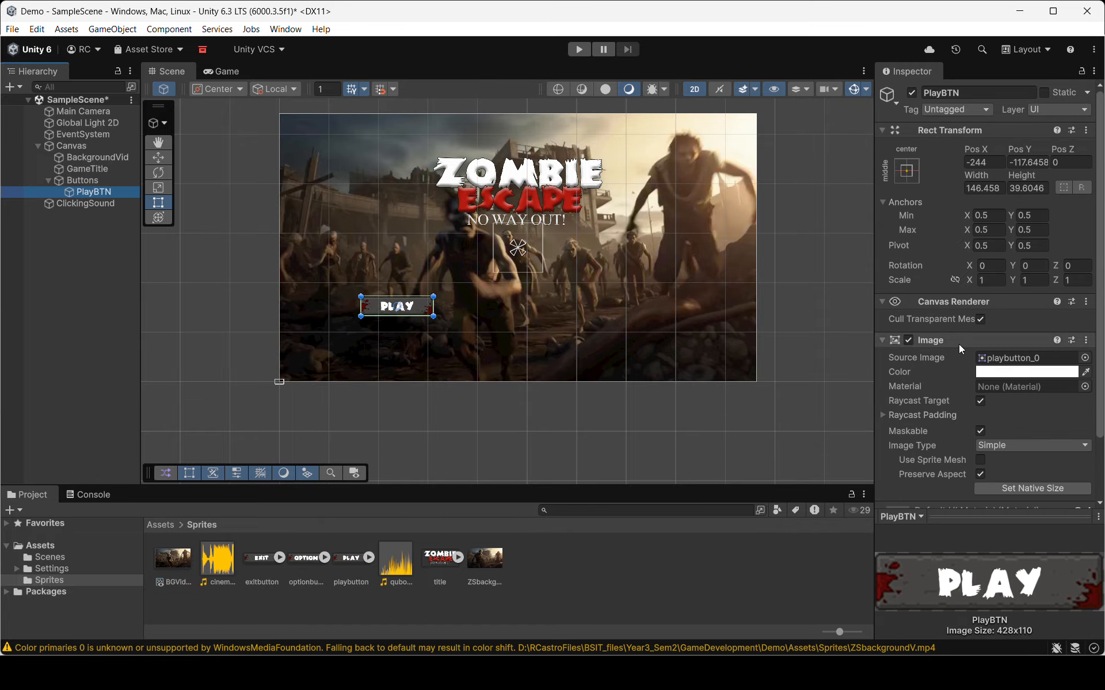
scroll(943, 342, "down", 3)
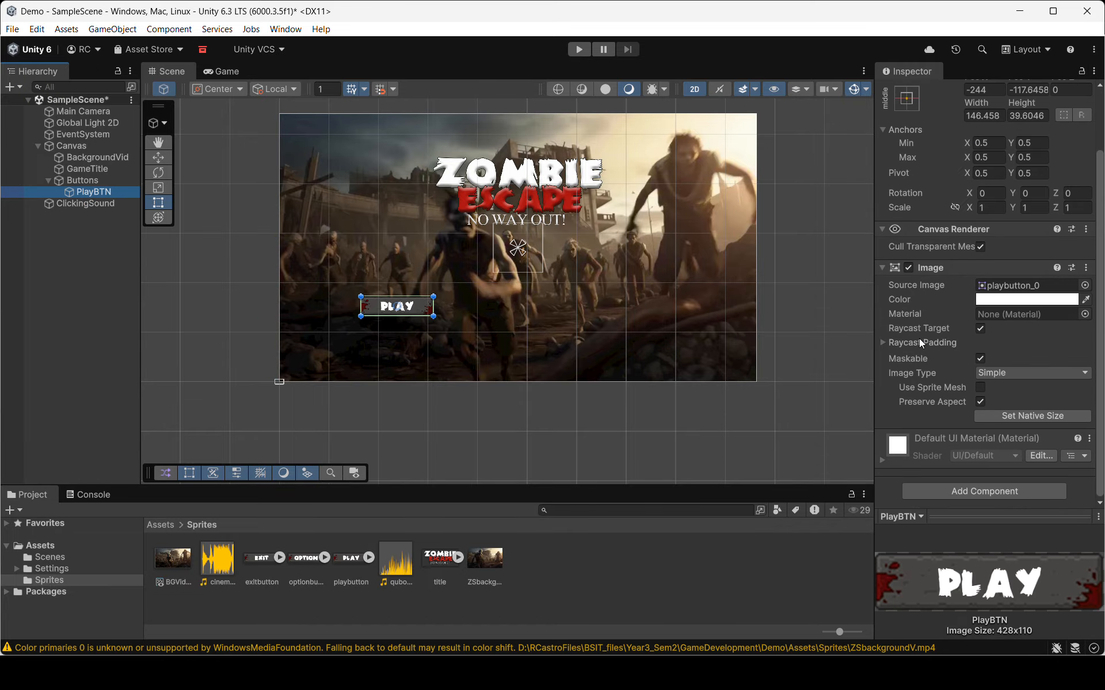
left_click(954, 489)
key("BackSpace")
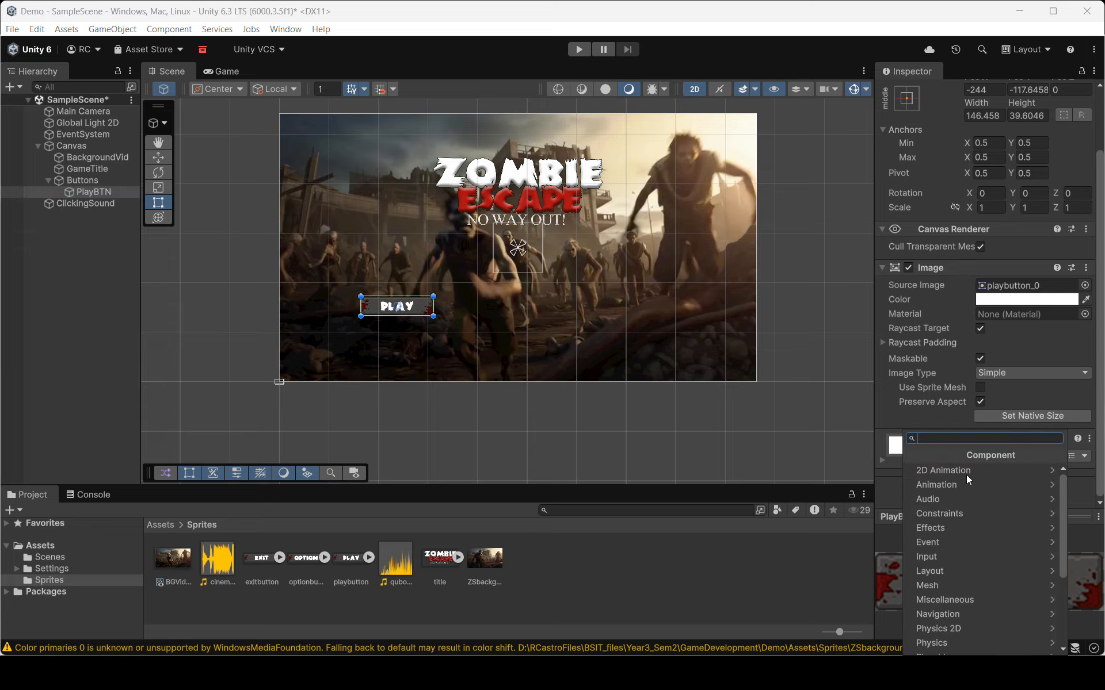
type("Button")
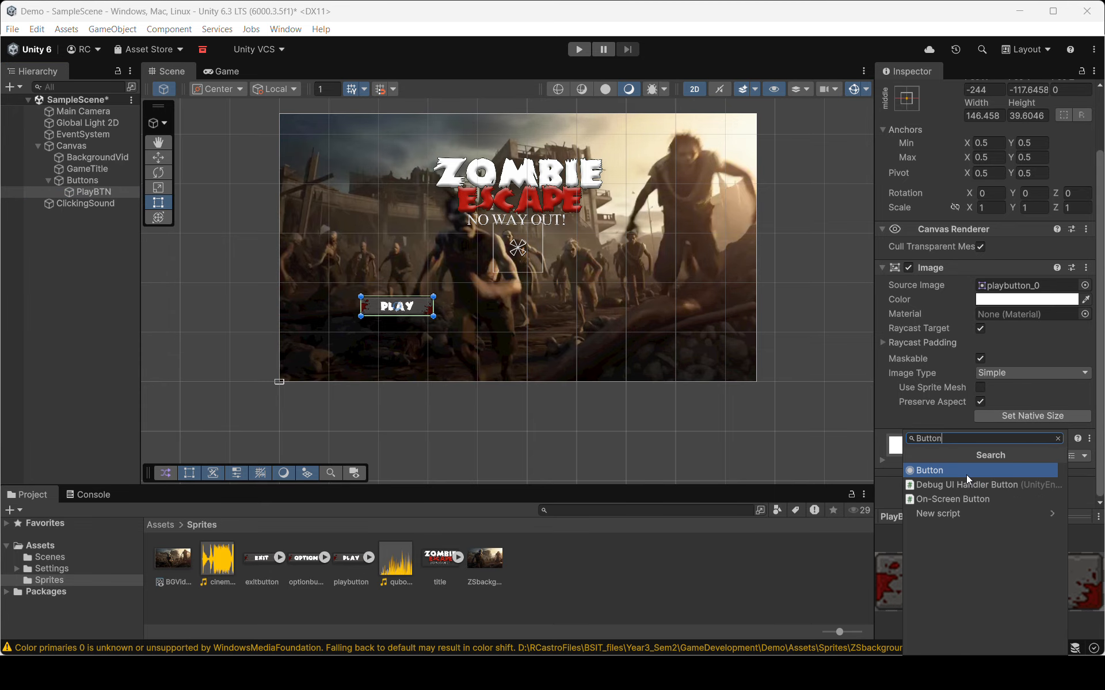
left_click(966, 473)
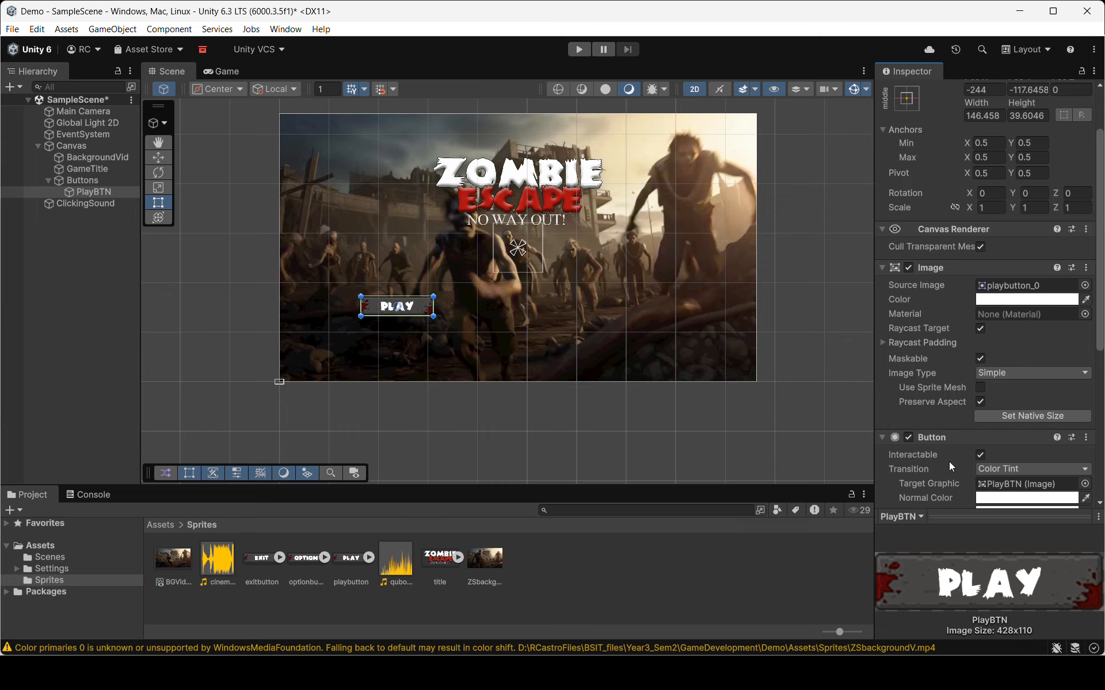
scroll(948, 461, "down", 5)
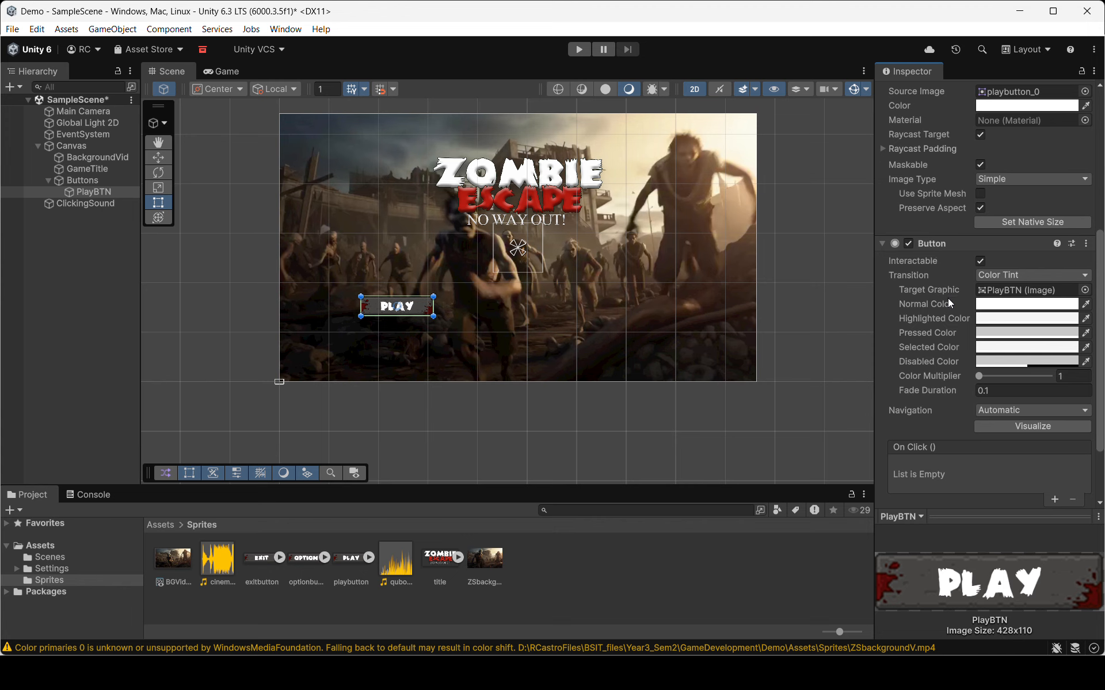
scroll(938, 374, "down", 1)
scroll(938, 414, "down", 1)
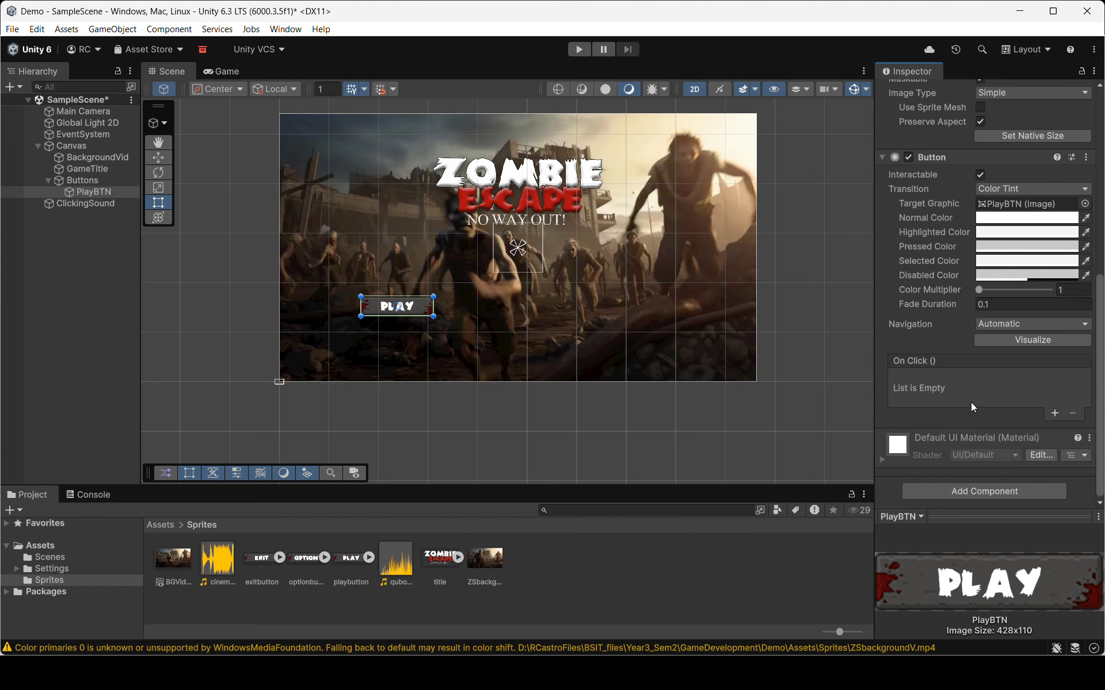
Add an entry to PlayBTN's On Click event list and assign the ClickingSound object as its target.
left_click(1054, 412)
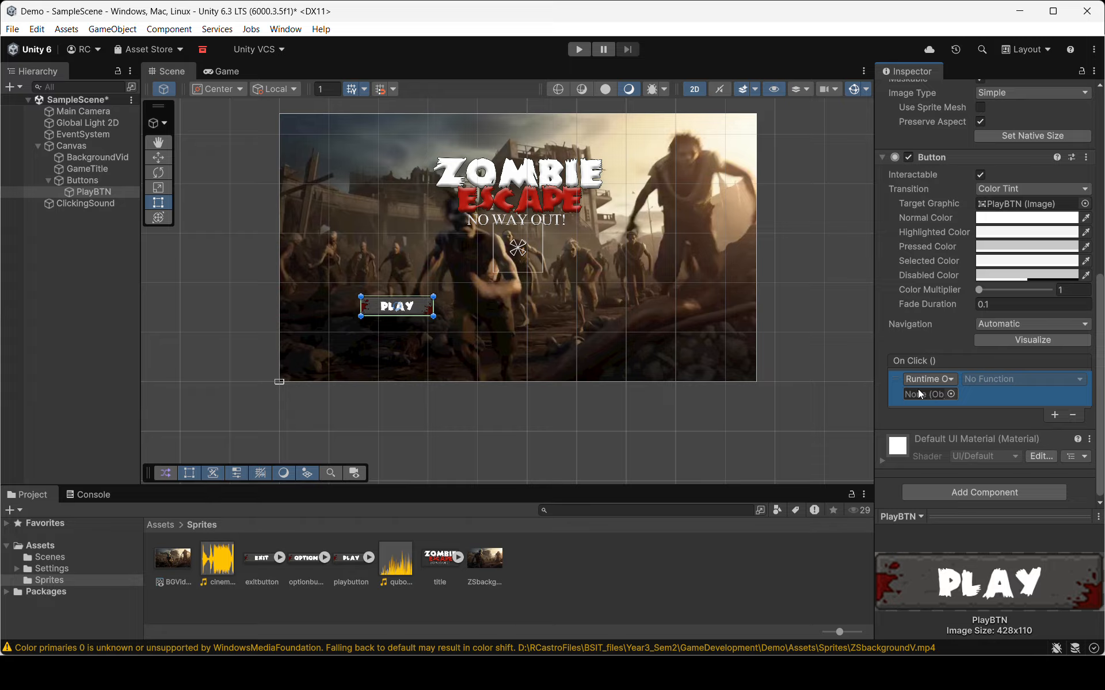
left_click_drag(81, 202, 49, 216)
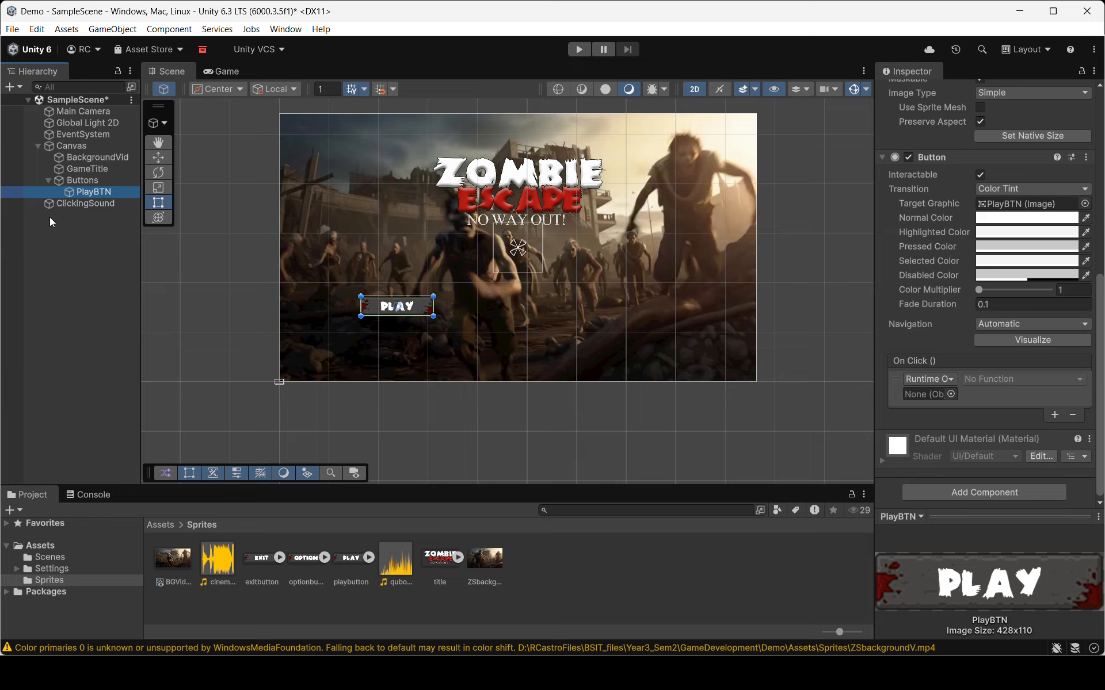
left_click(33, 147)
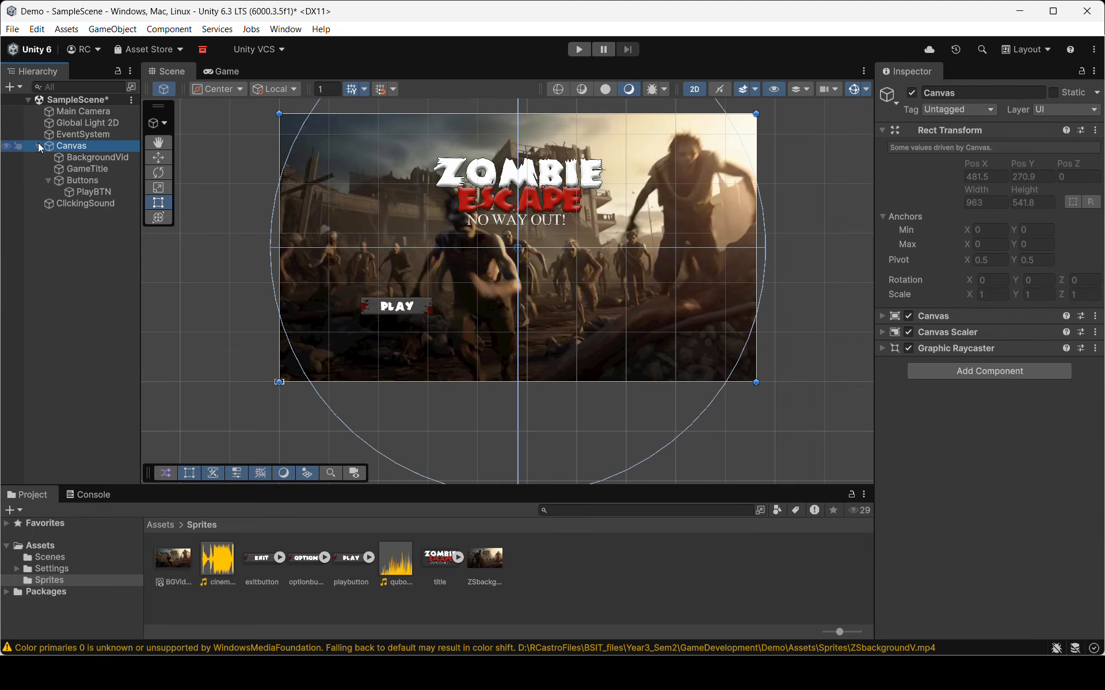
left_click(78, 203)
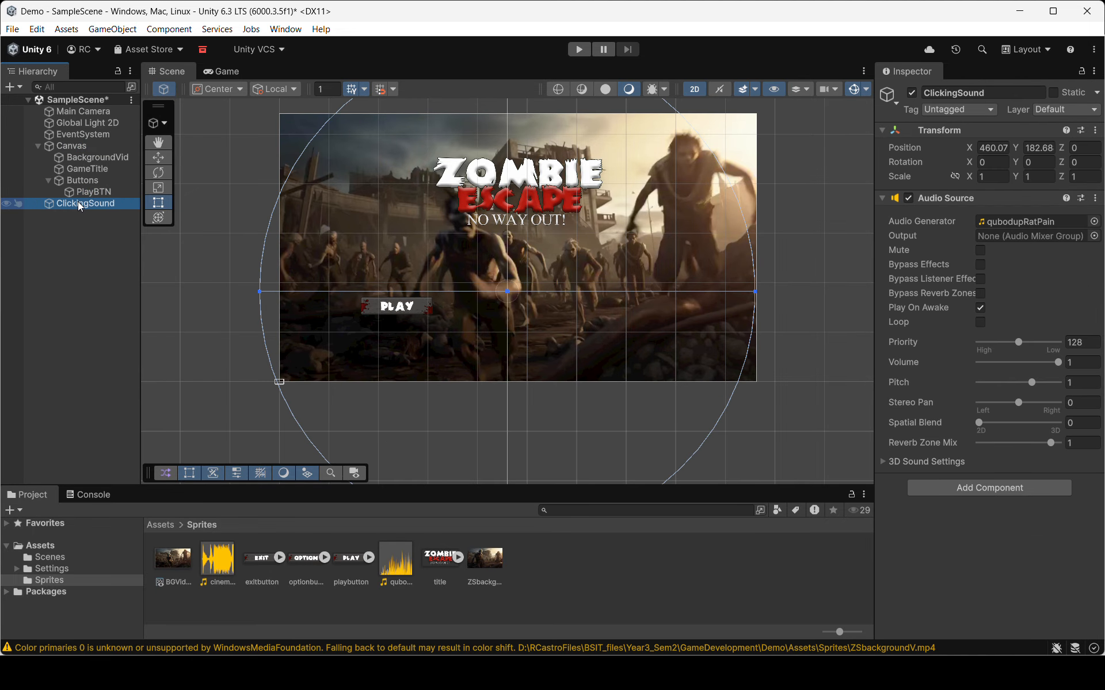
mouse_move(71, 203)
left_mouse_down()
mouse_move(296, 231)
mouse_move(108, 219)
mouse_move(86, 205)
left_mouse_up()
left_click(88, 190)
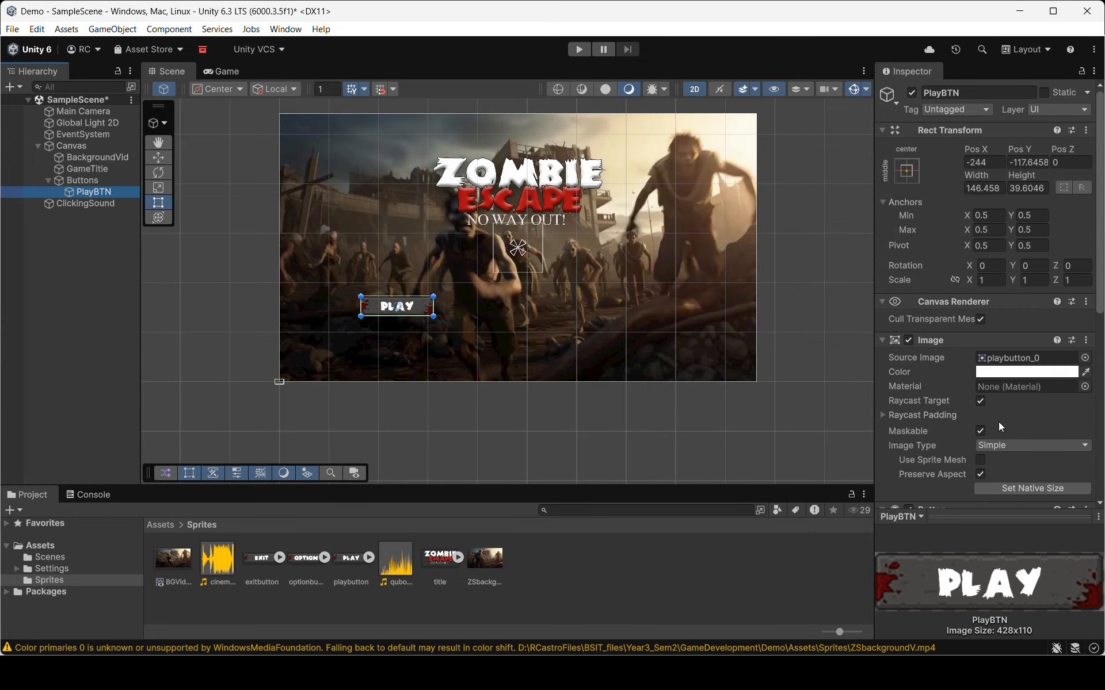
scroll(993, 426, "down", 6)
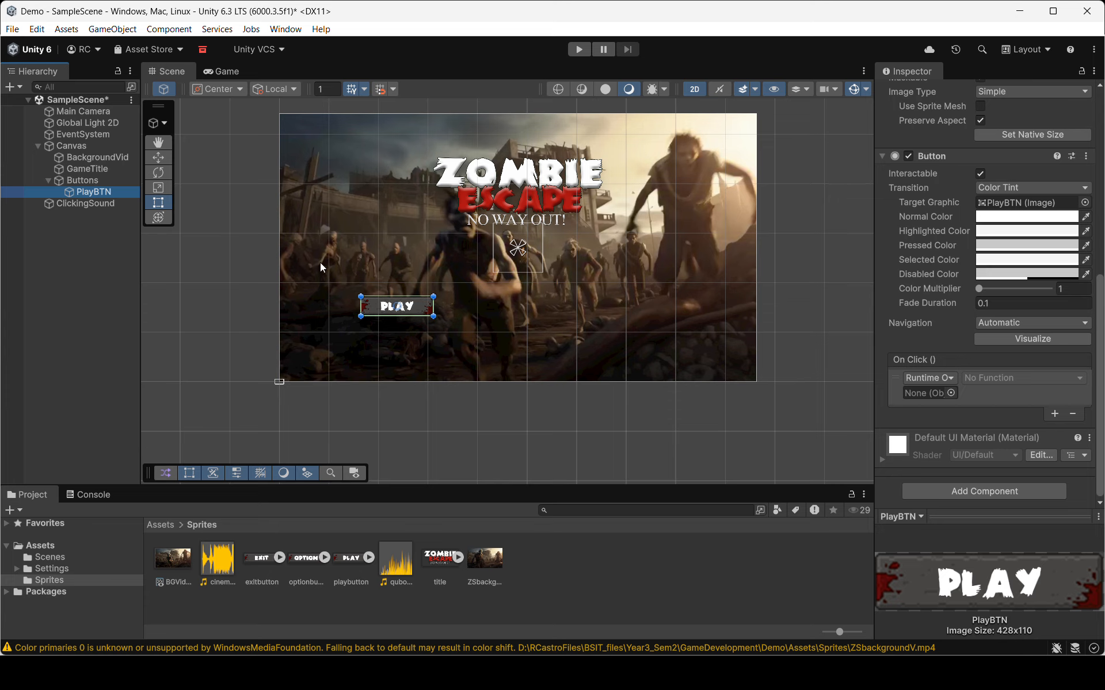
left_click_drag(68, 202, 921, 392)
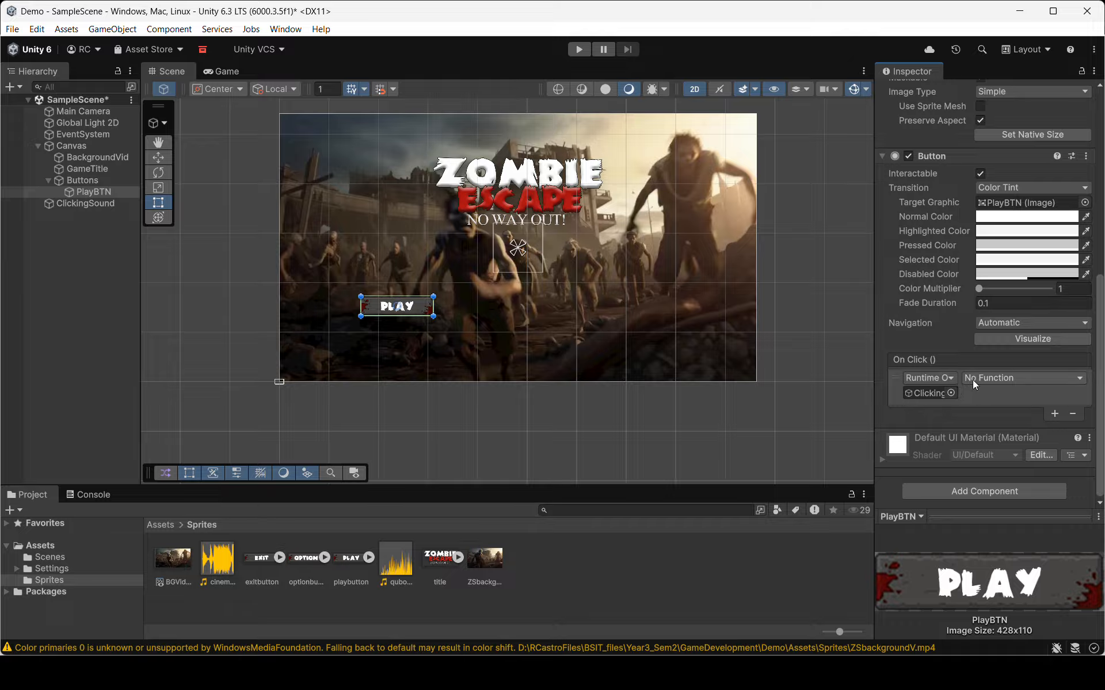
Set the function of PlayBTN's On Click entry to AudioSource.Play.
left_click(975, 381)
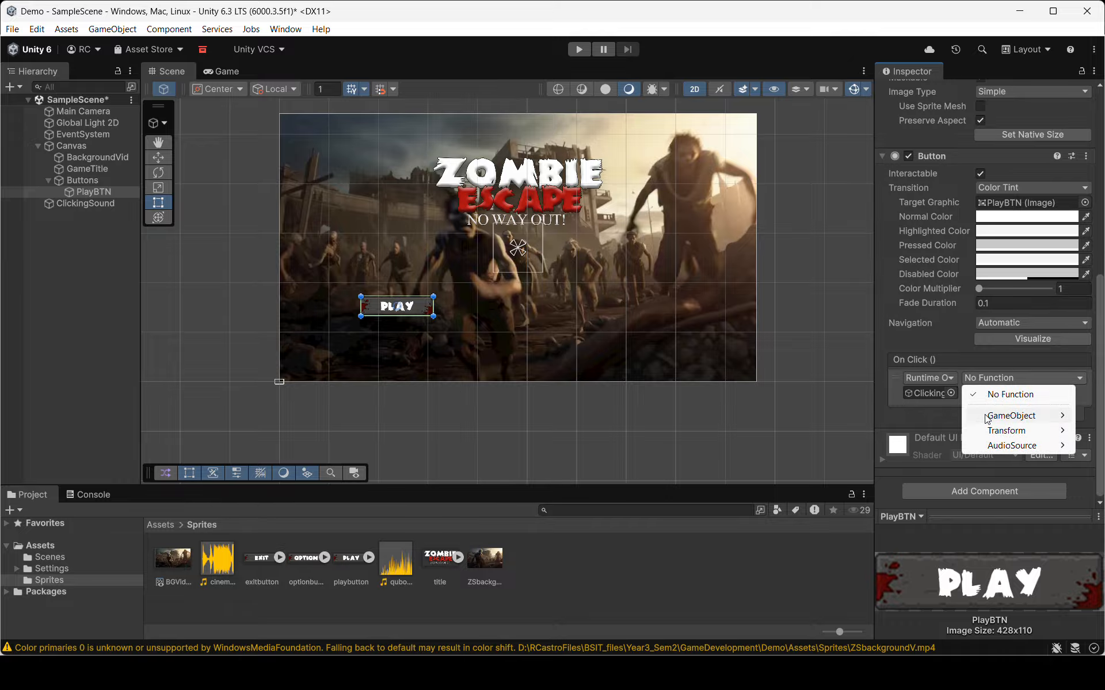
mouse_move(987, 419)
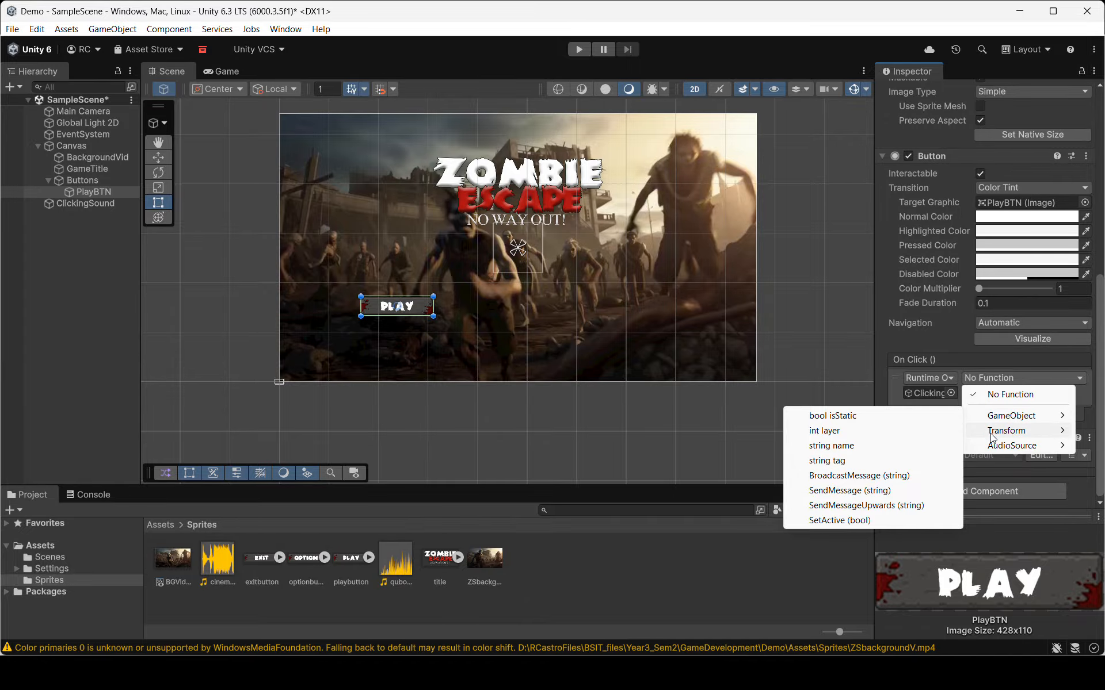
mouse_move(993, 448)
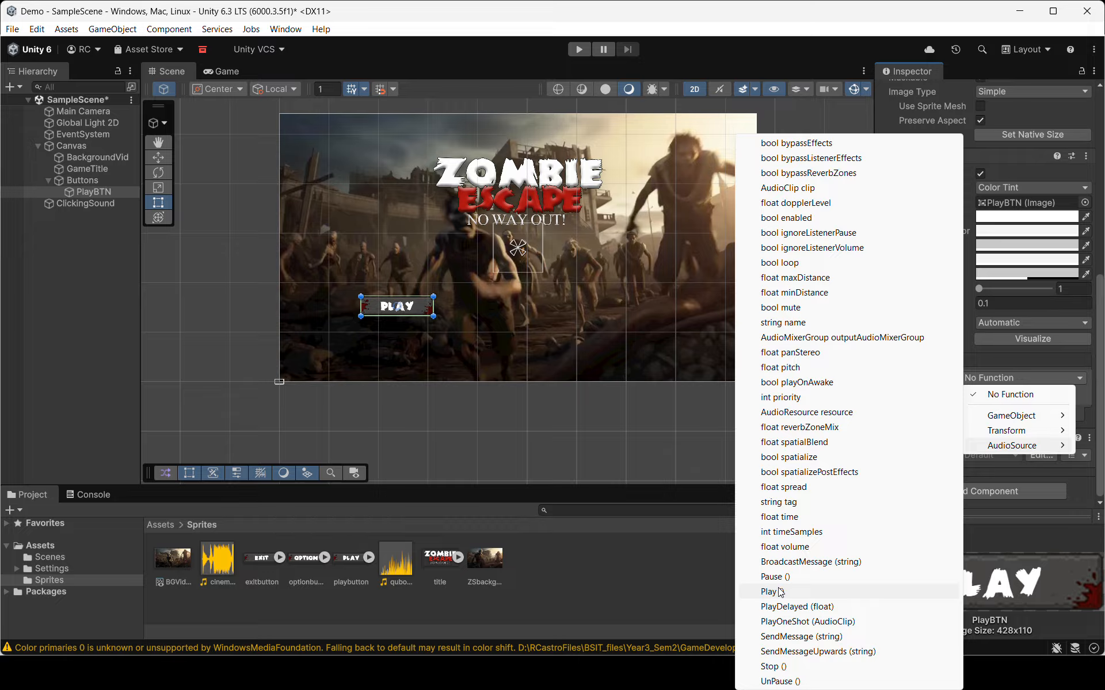
left_click(787, 593)
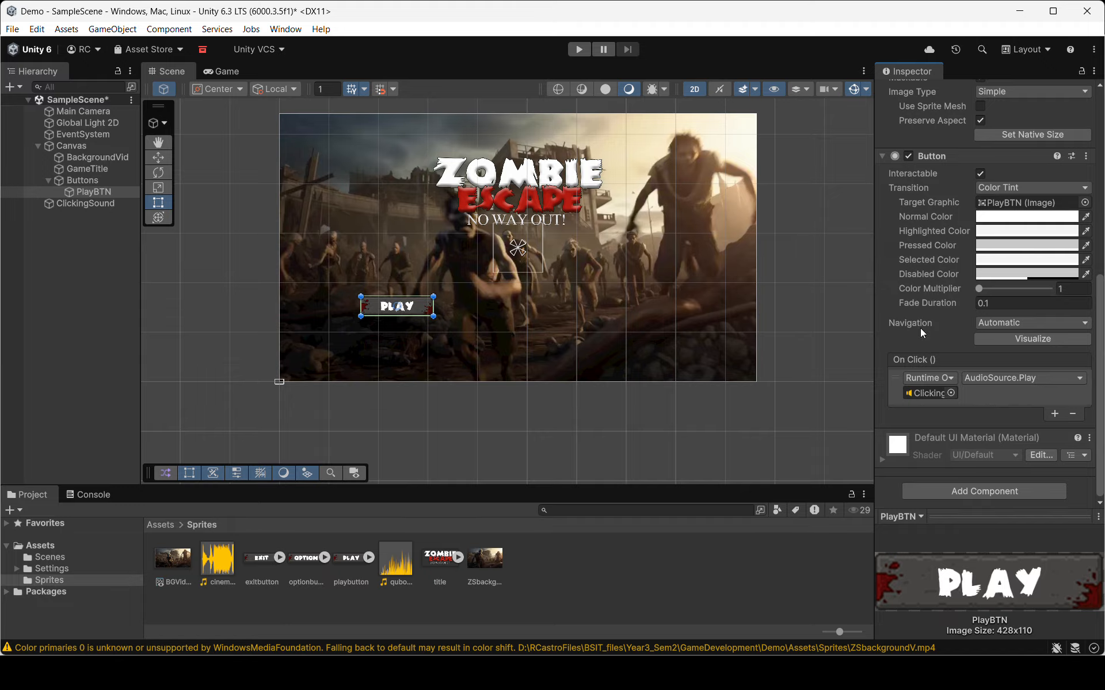
Run the scene in Play mode, stop it, and review PlayBTN's Button component and On Click settings.
left_click(580, 50)
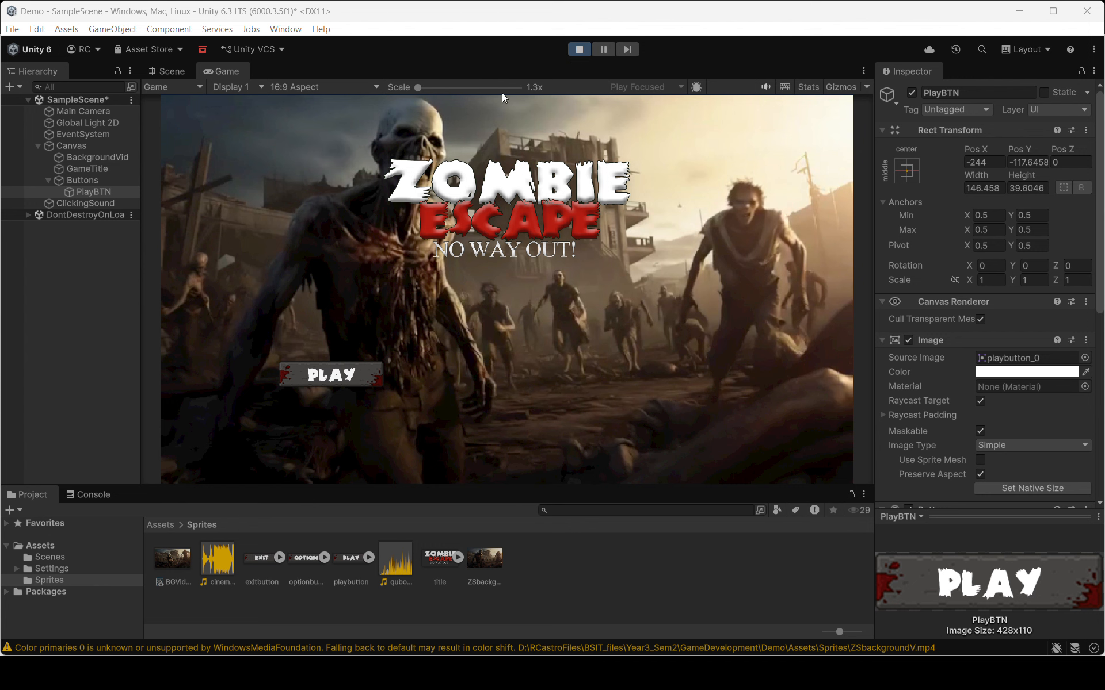
left_click(578, 51)
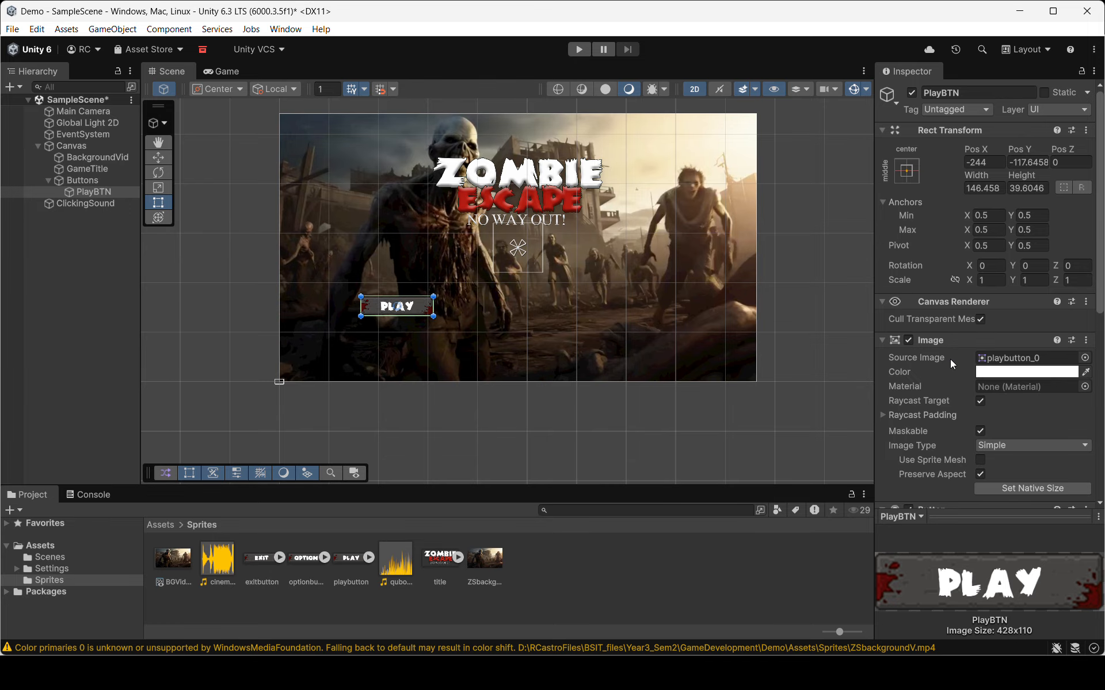
scroll(951, 361, "down", 3)
scroll(941, 350, "down", 5)
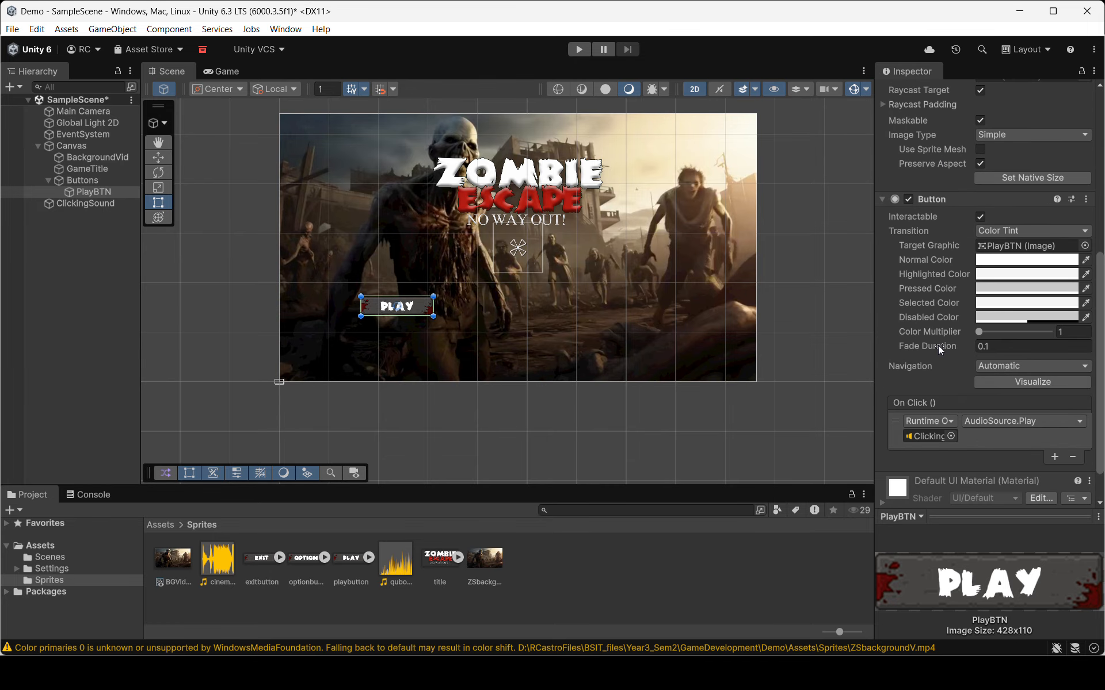
scroll(935, 338, "down", 2)
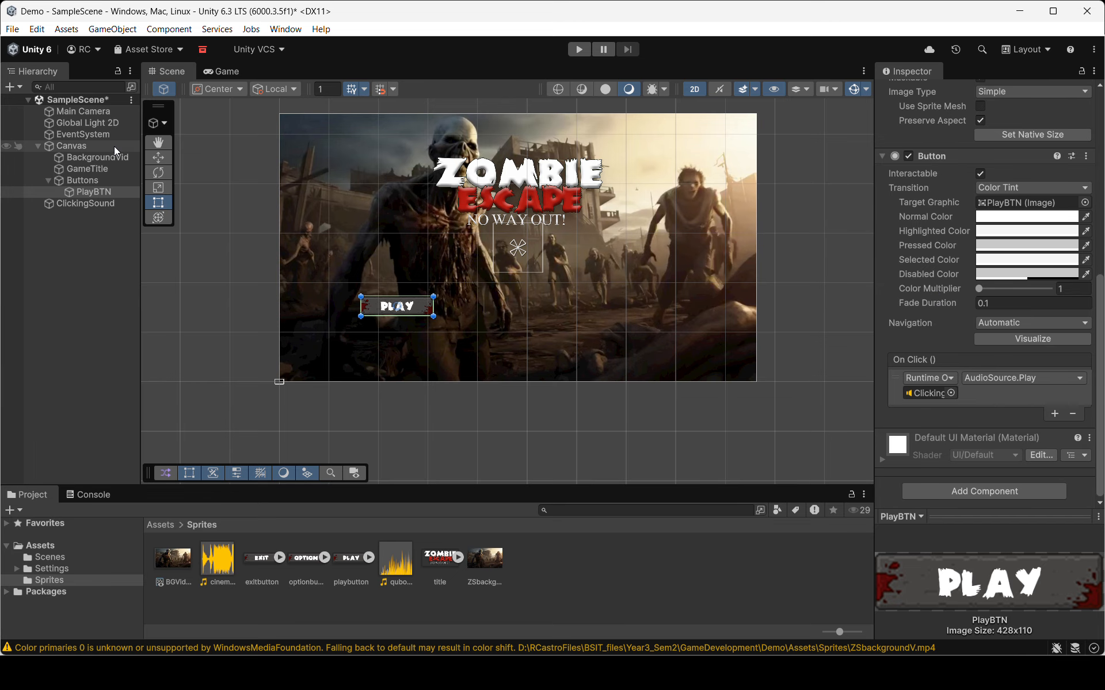
Disable Play On Awake on the ClickingSound Audio Source.
left_click(81, 203)
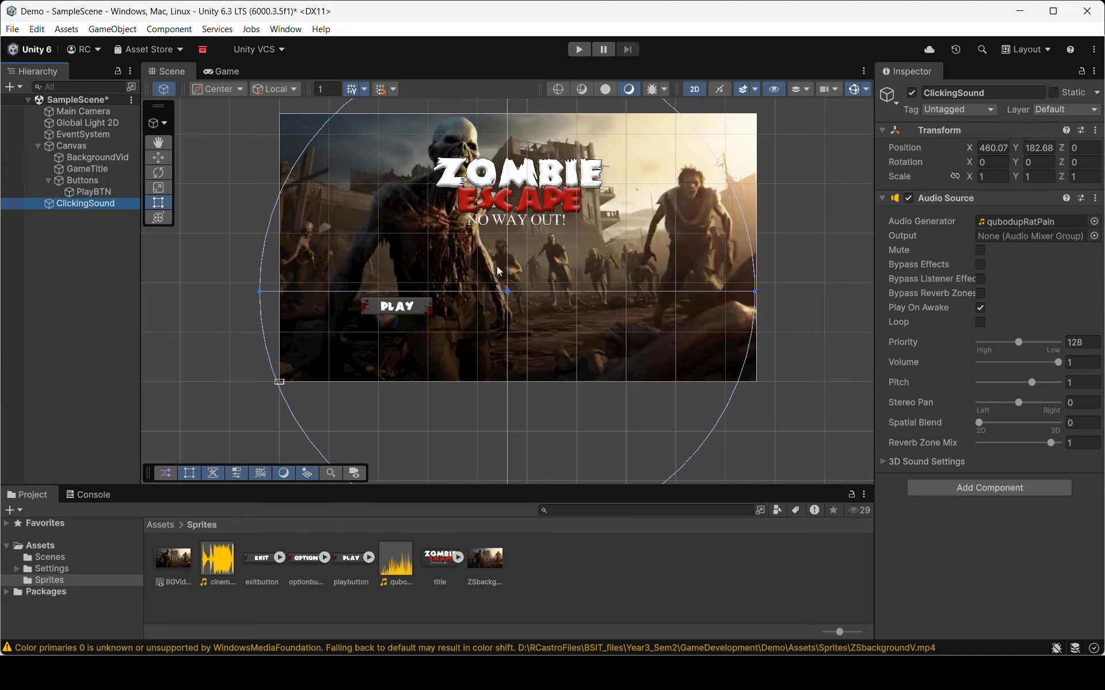
left_click(980, 307)
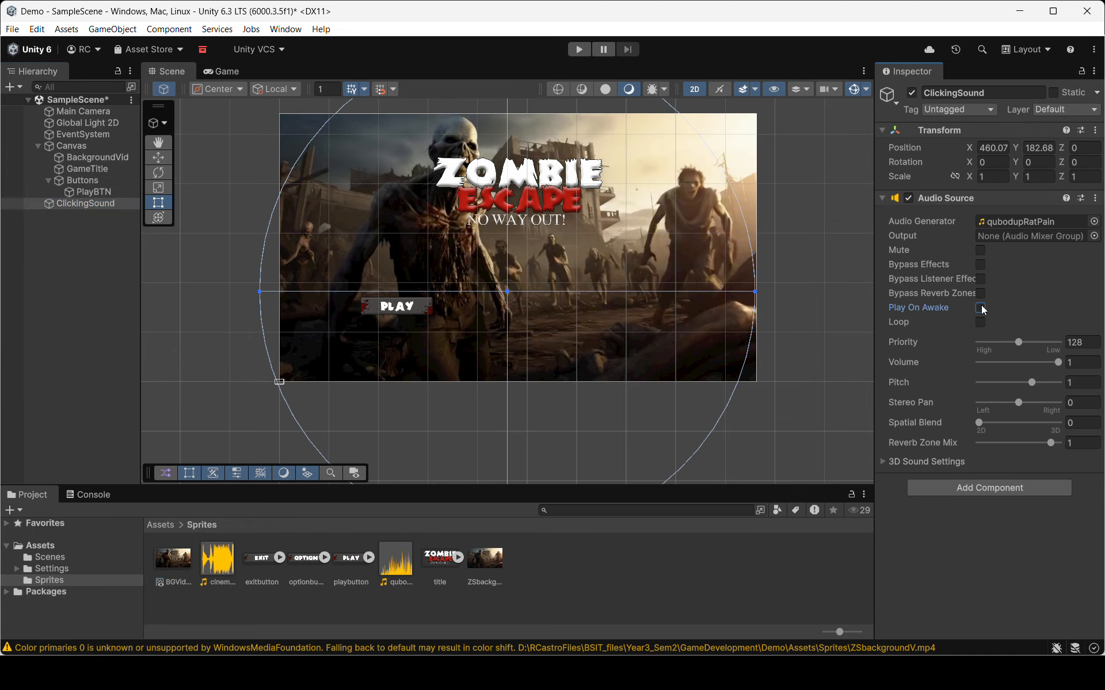
left_click(634, 585)
Duplicate PlayBTN twice and place the copies in line with it, the first at Pos X 12 and the second at Pos X 261.
left_click(94, 190)
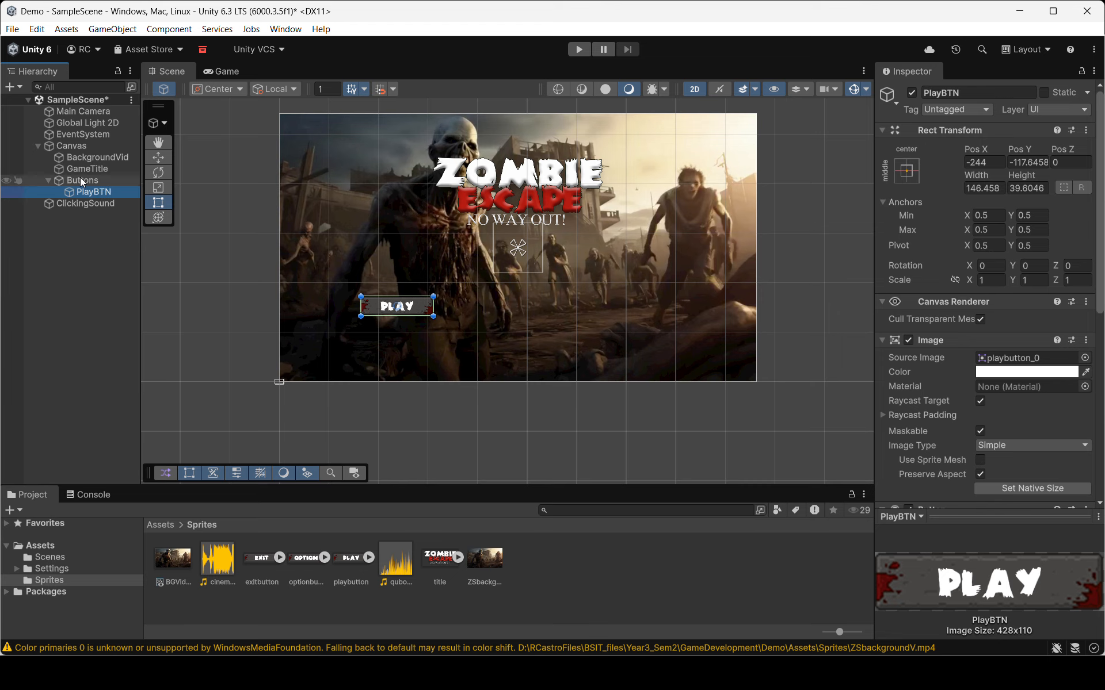
key("ctrl+d")
key("ctrl+d")
left_click(105, 203)
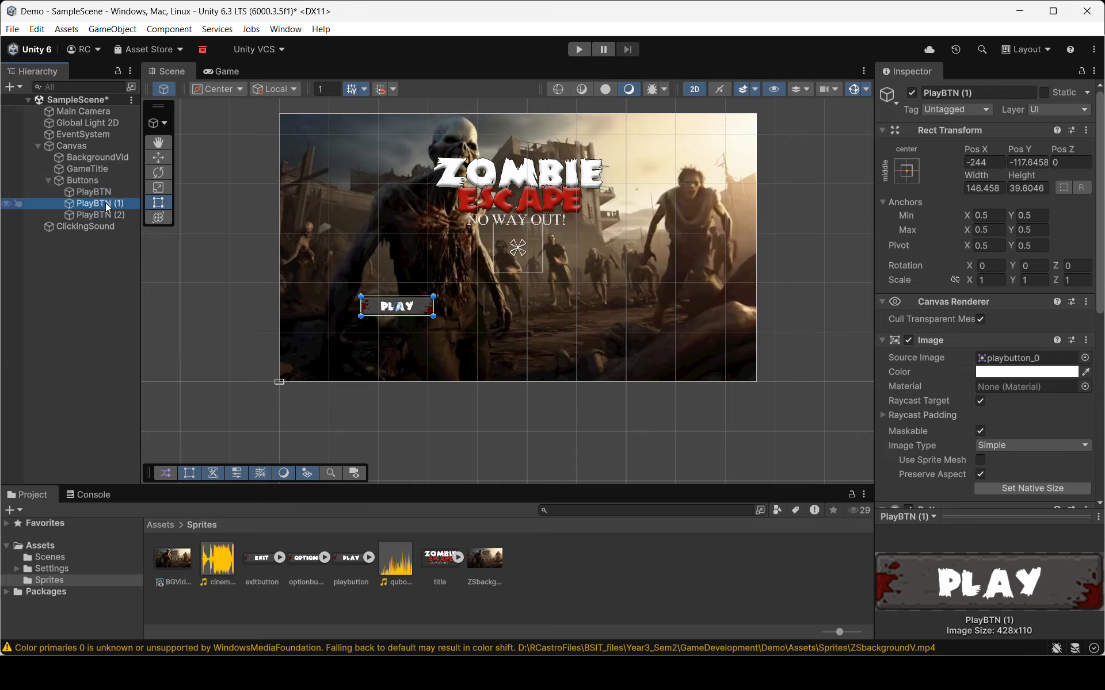
left_click_drag(405, 309, 537, 309)
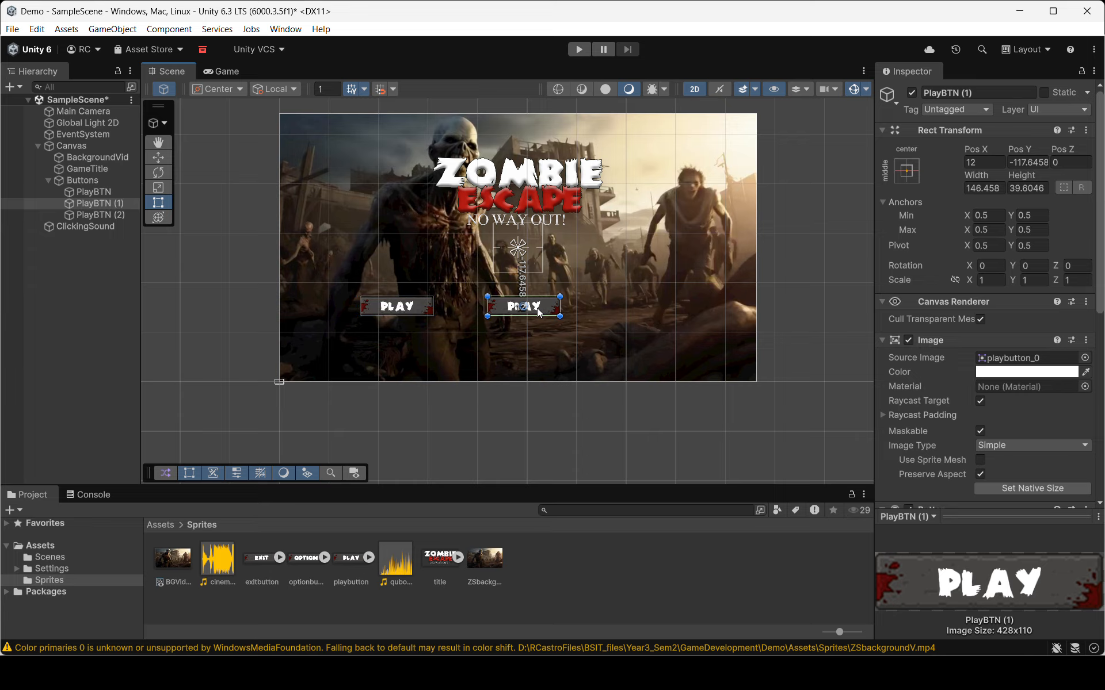
left_click(107, 215)
left_click_drag(399, 310, 652, 311)
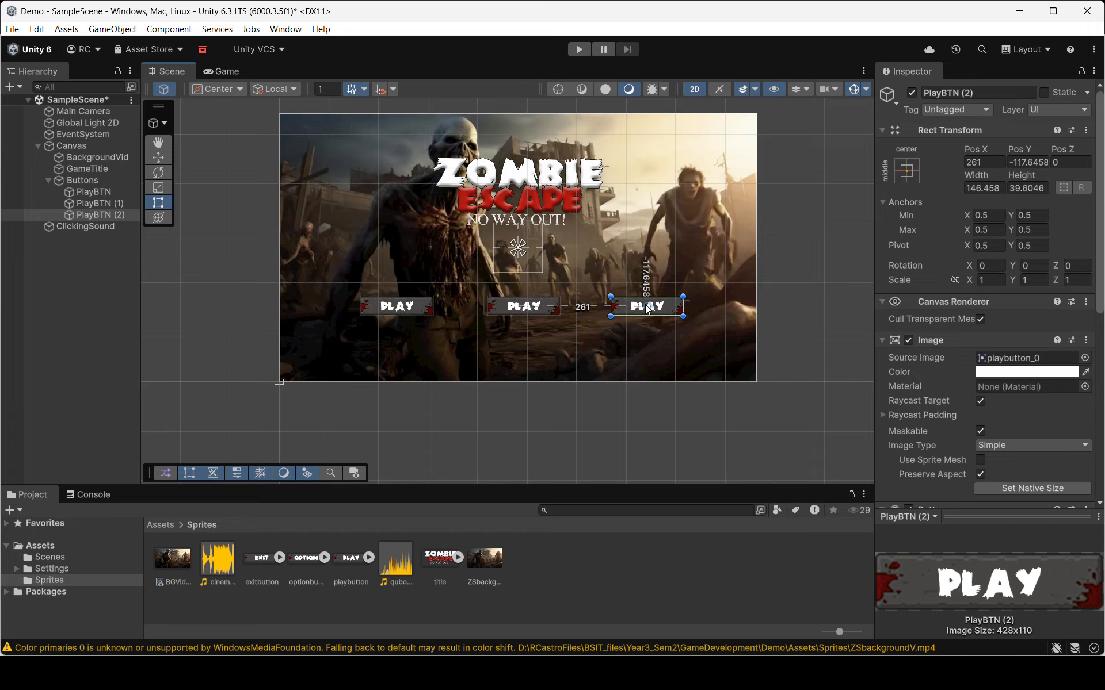
Rename the middle button copy, PlayBTN (1), as Option.
left_click(92, 195)
left_click(100, 204)
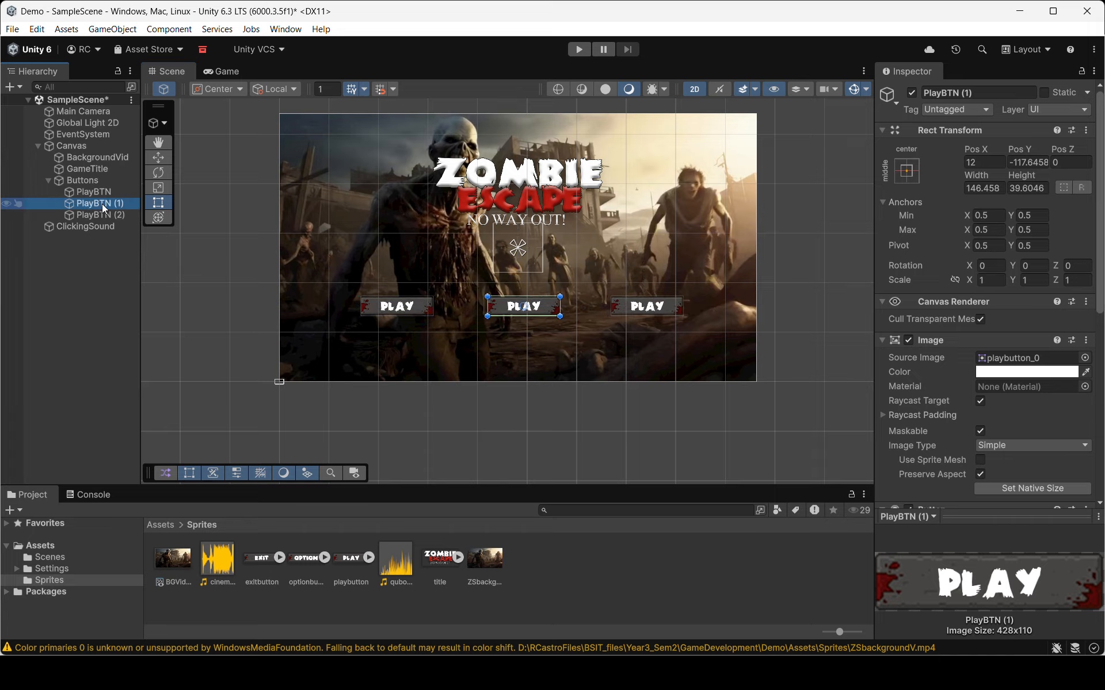
right_click(104, 205)
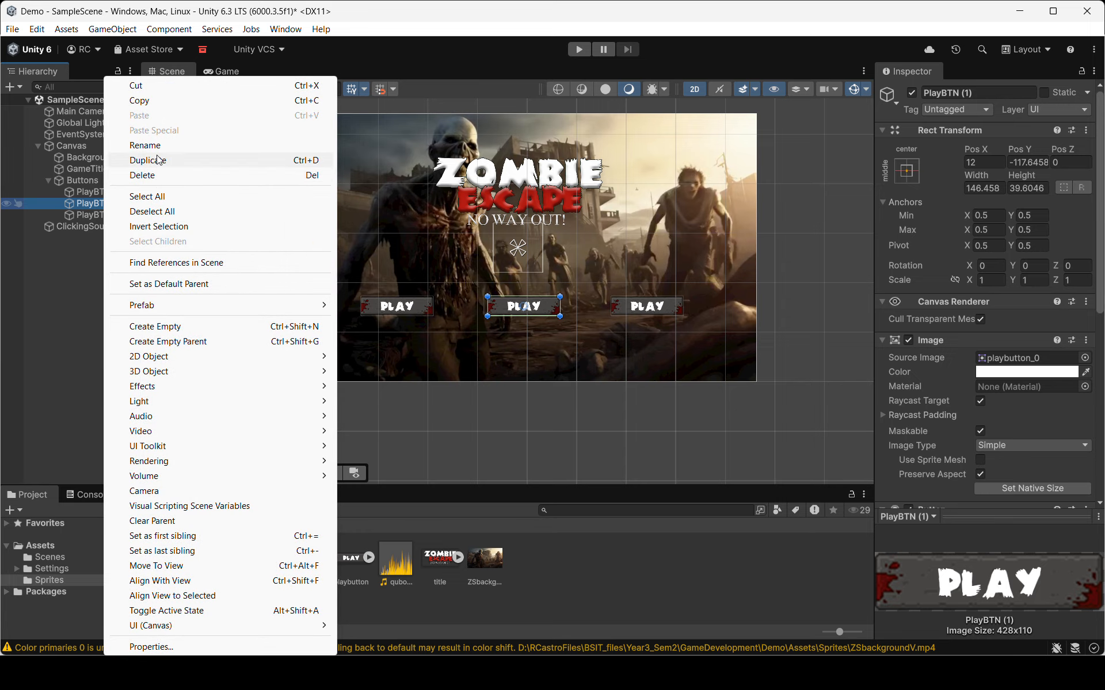
left_click(151, 147)
type("Op")
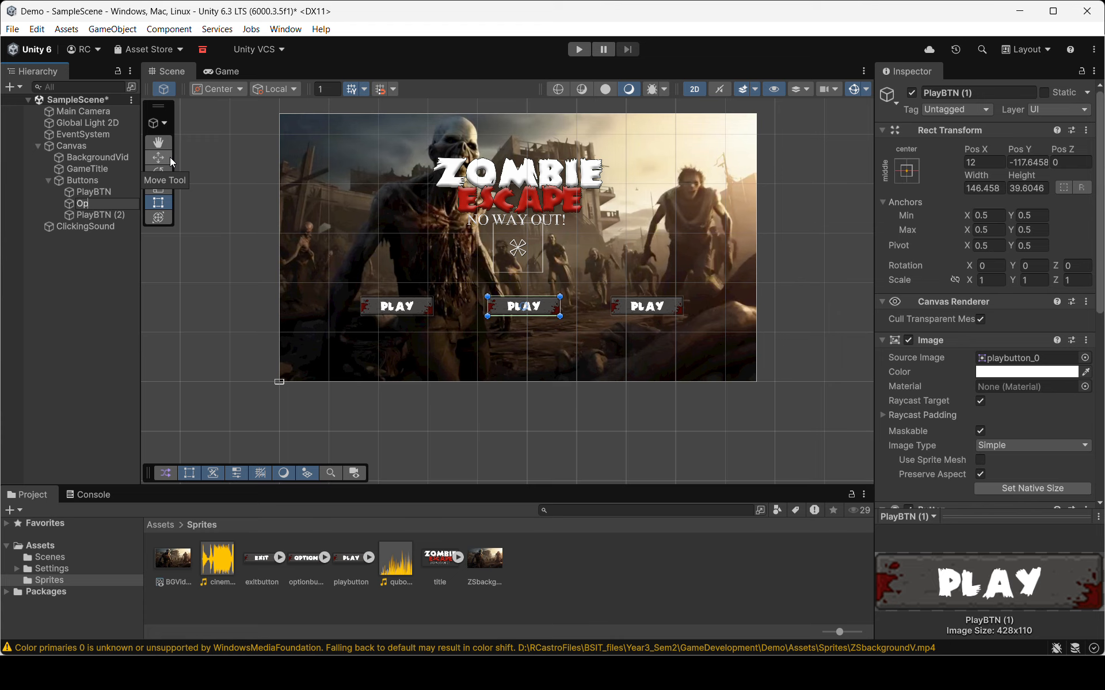
type("tion")
key("Return")
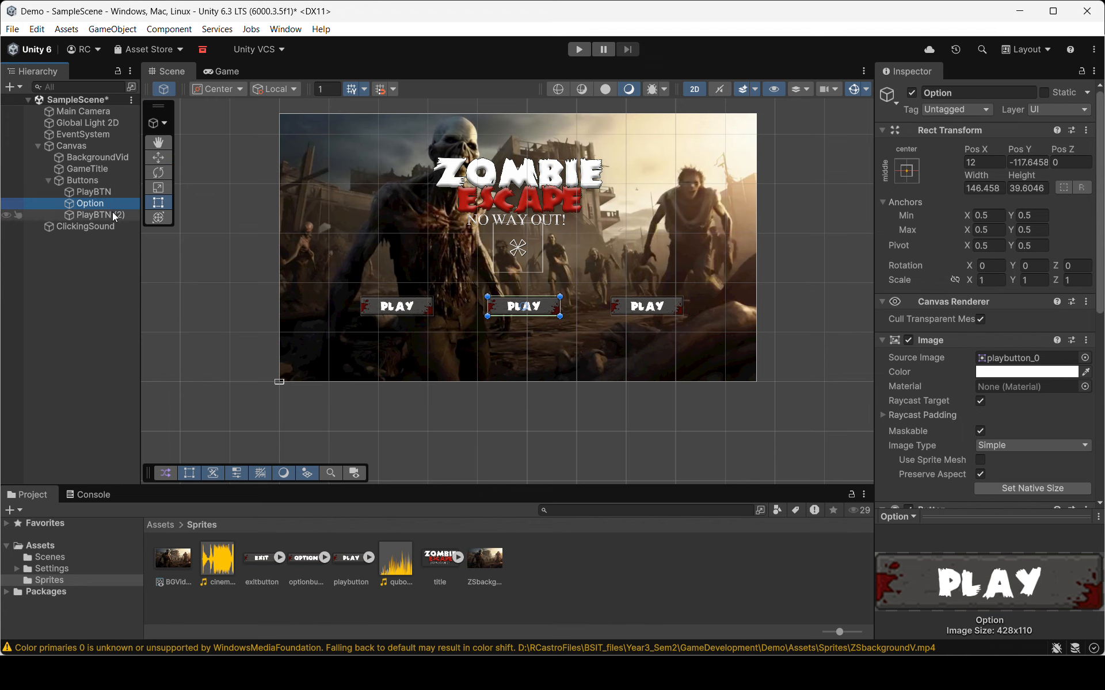
Rename the other button copy, PlayBTN (2), as ExitBTN.
right_click(113, 212)
left_click(150, 163)
type("E")
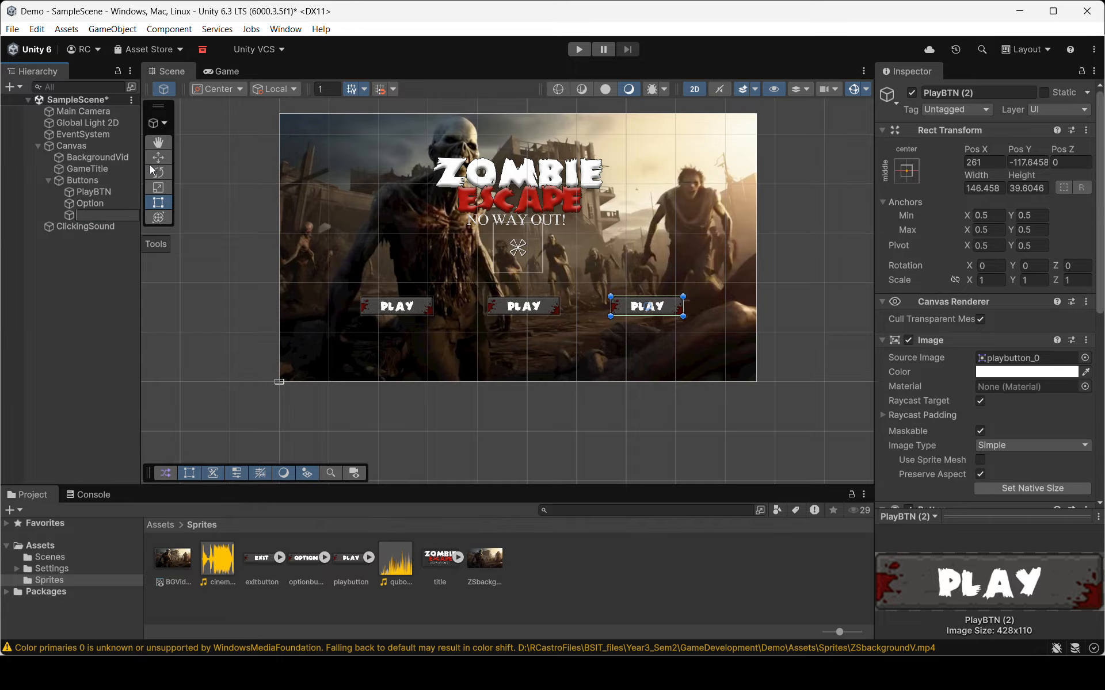
type("xitBTN")
key("Return")
Extend the Option object's name to OptionBTN to match the other buttons.
right_click(120, 203)
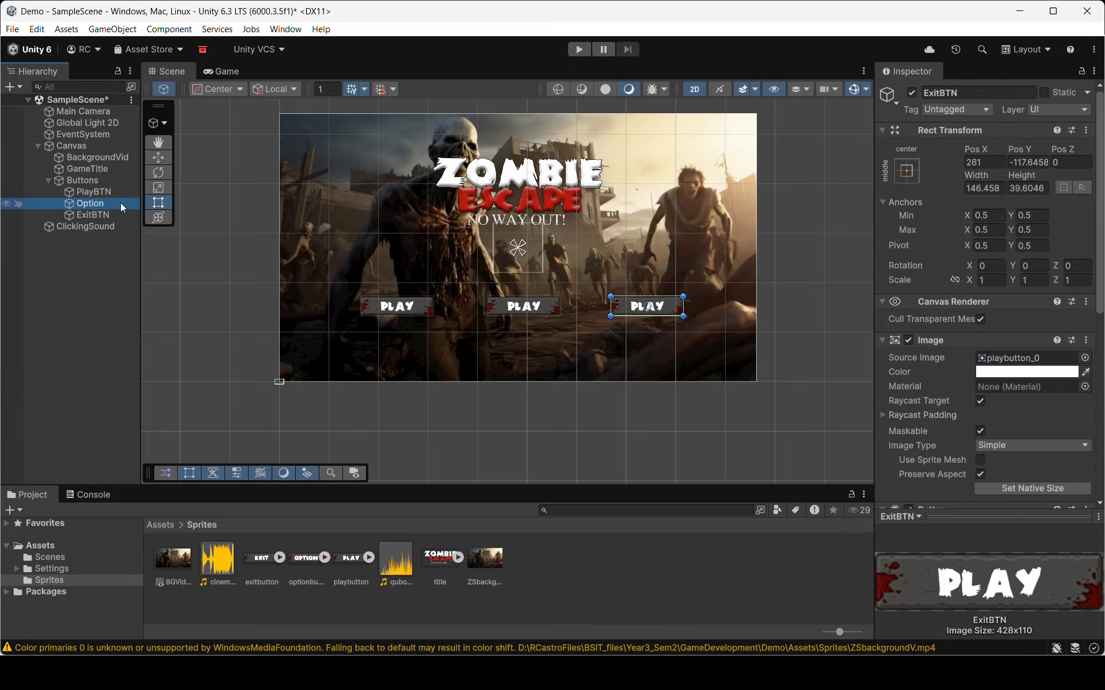
left_click(172, 145)
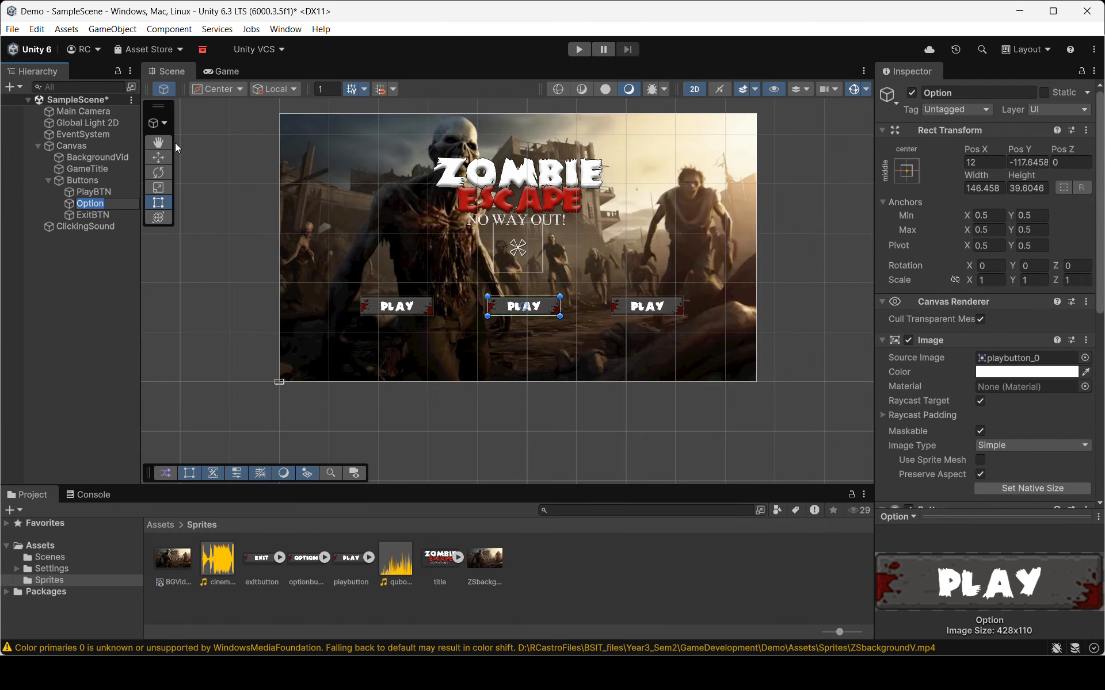
type("BTN")
key("Return")
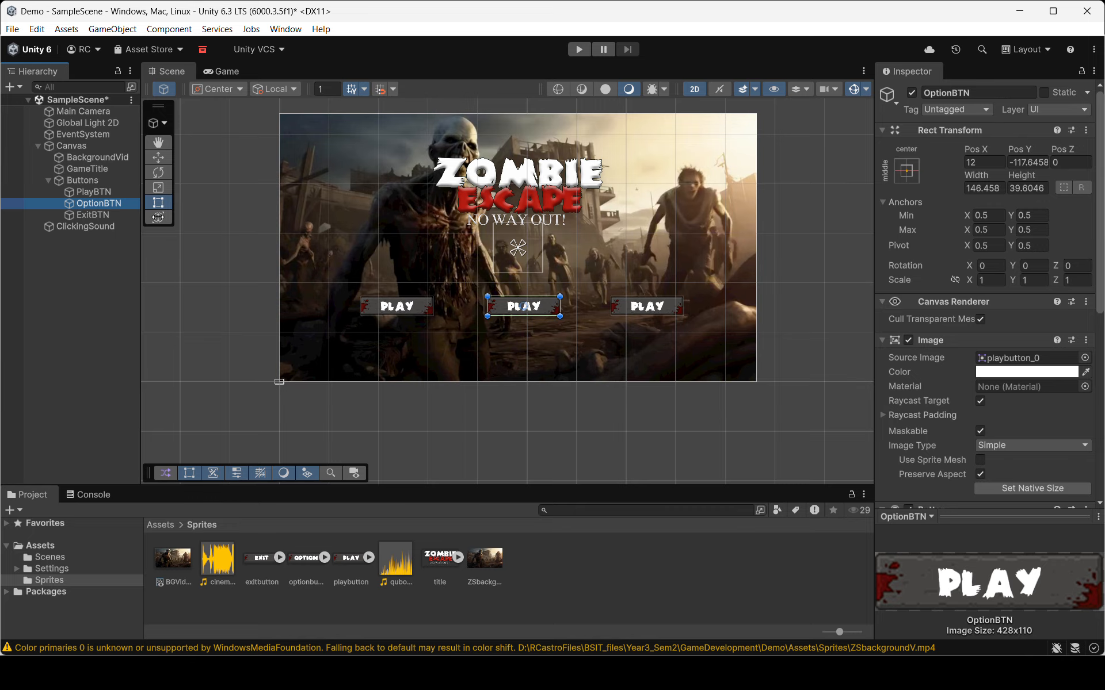
Replace OptionBTN's source image with the optionbutton sprite from the Sprites folder.
scroll(947, 367, "down", 3)
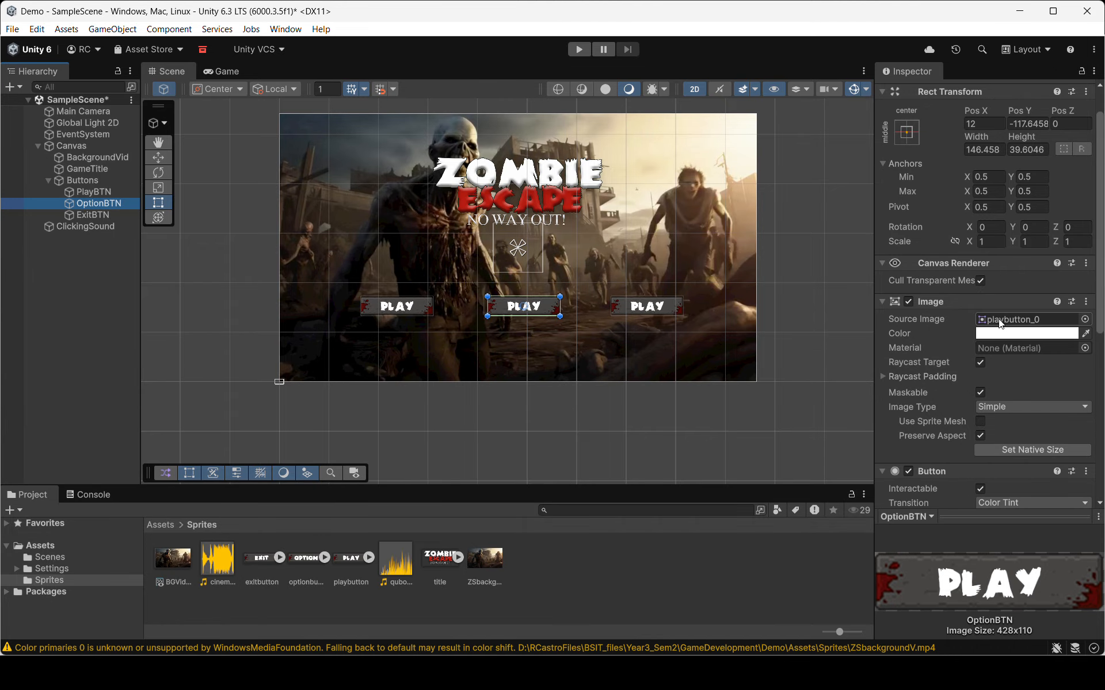
scroll(1036, 330, "down", 3)
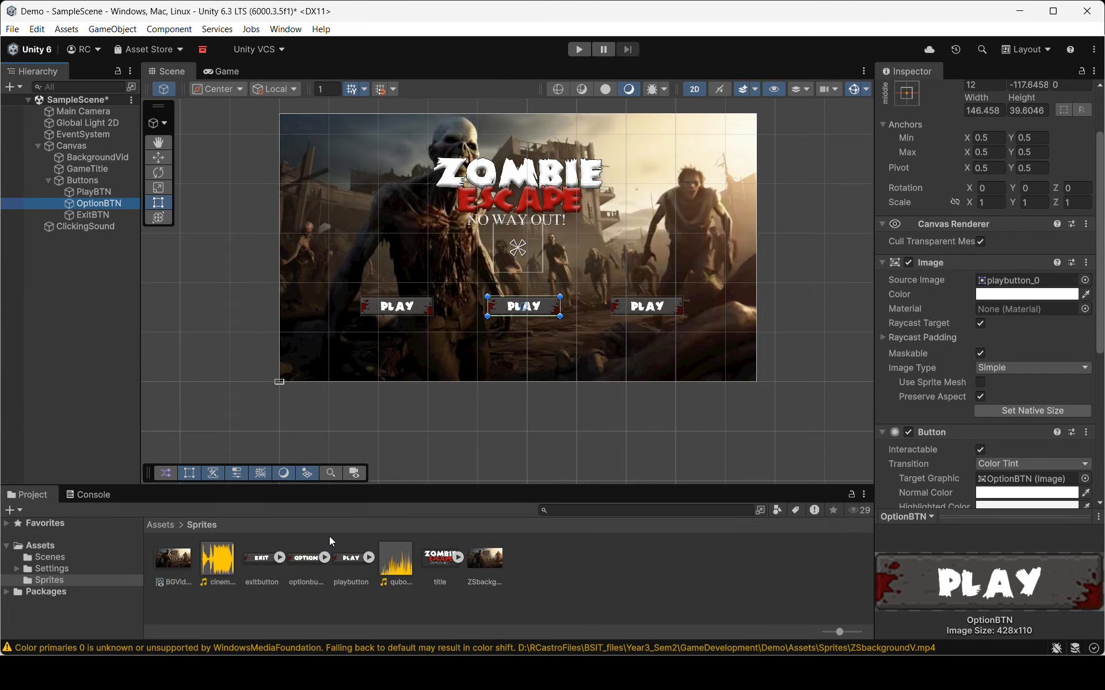
left_click_drag(305, 558, 1002, 277)
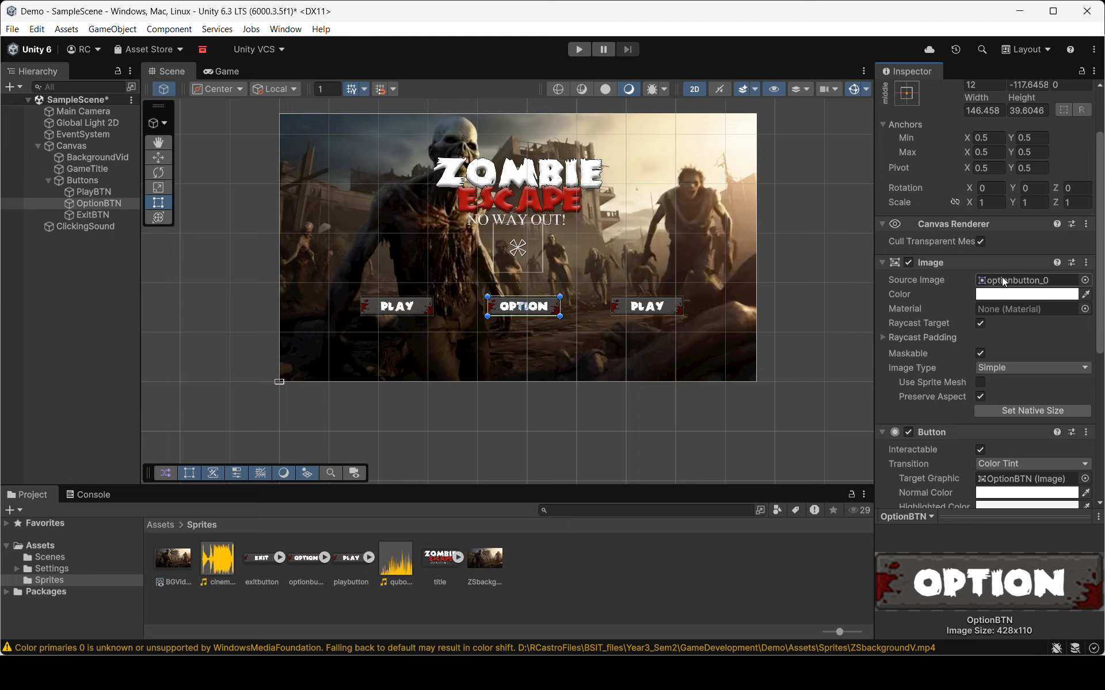
Replace ExitBTN's source image with the exitbutton sprite and clear the selection.
left_click(637, 306)
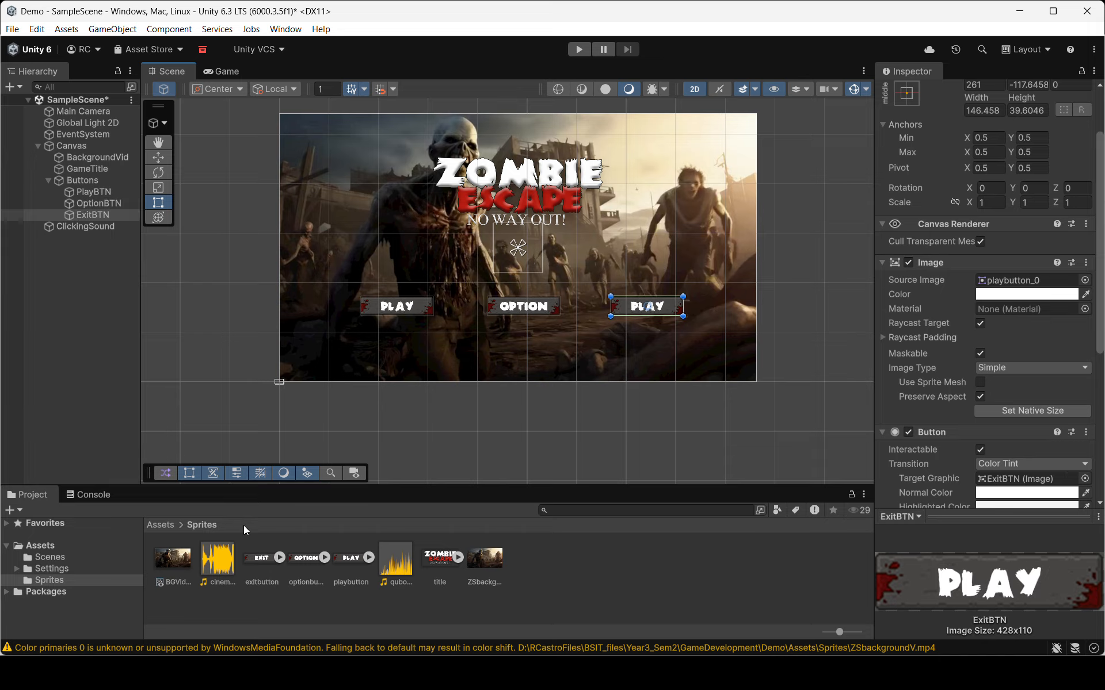
left_click_drag(247, 558, 986, 276)
left_click(657, 575)
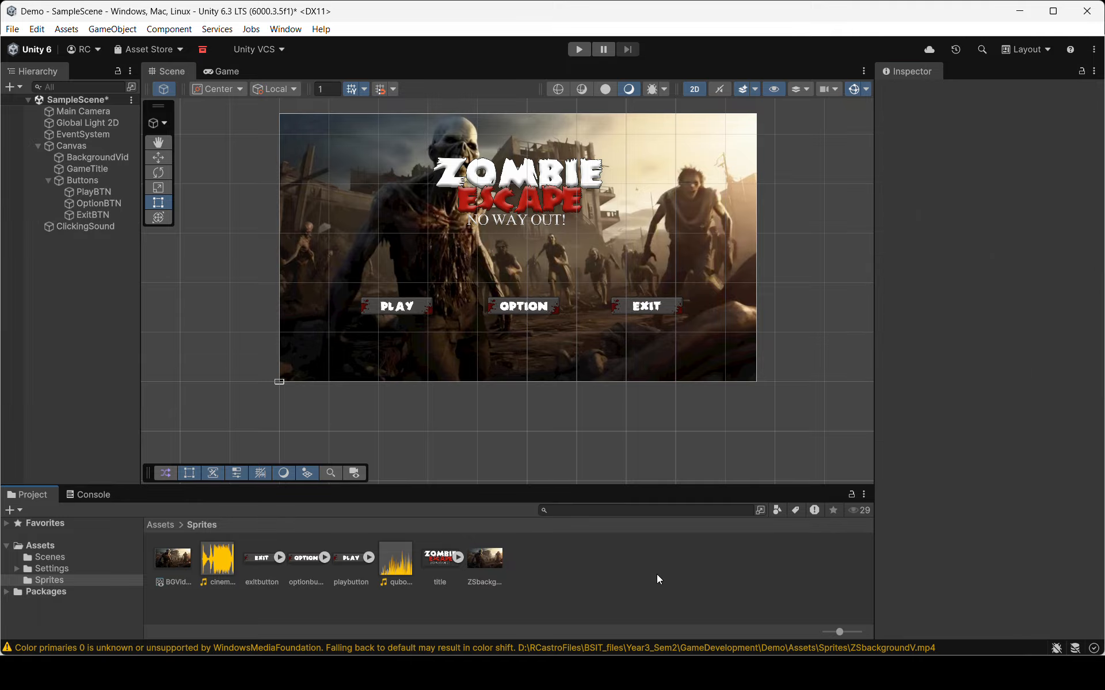